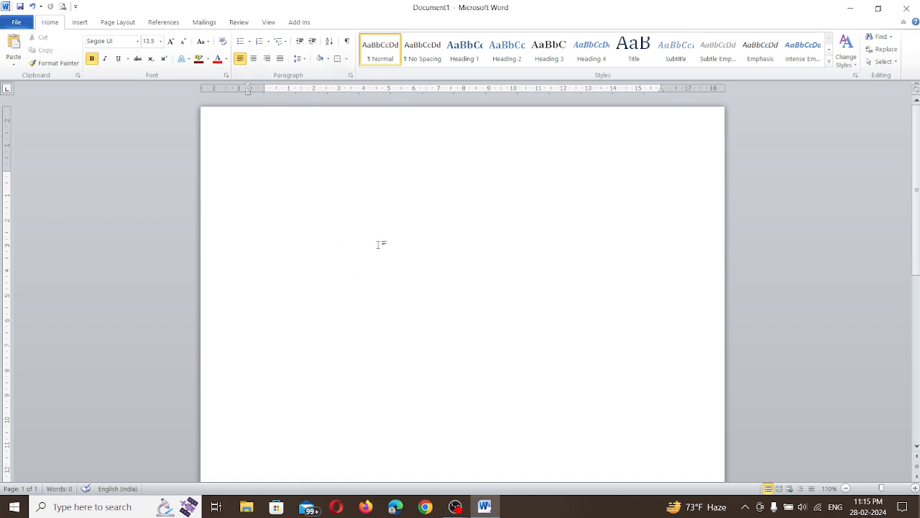
Examine the available bullet styles, numbering formats and border options for paragraphs
{"action": "left_click", "coordinate": [250, 41]}
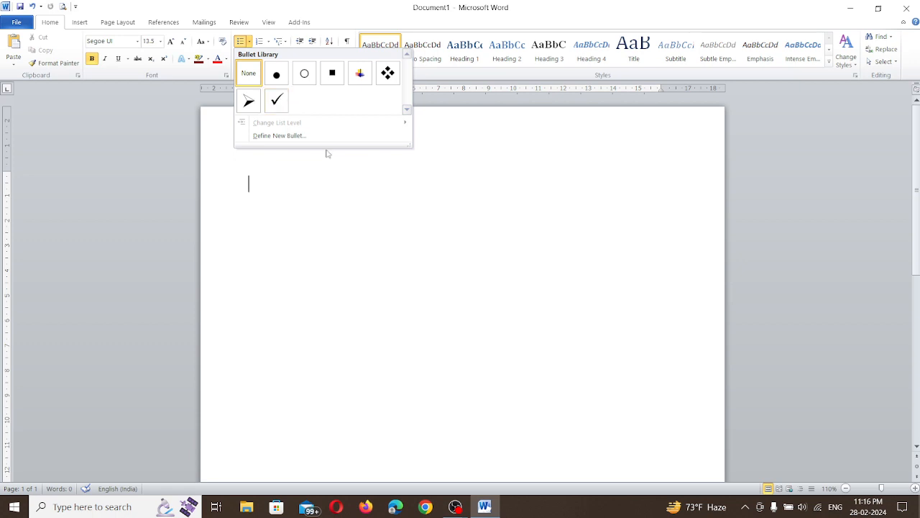
{"action": "left_click", "coordinate": [387, 227]}
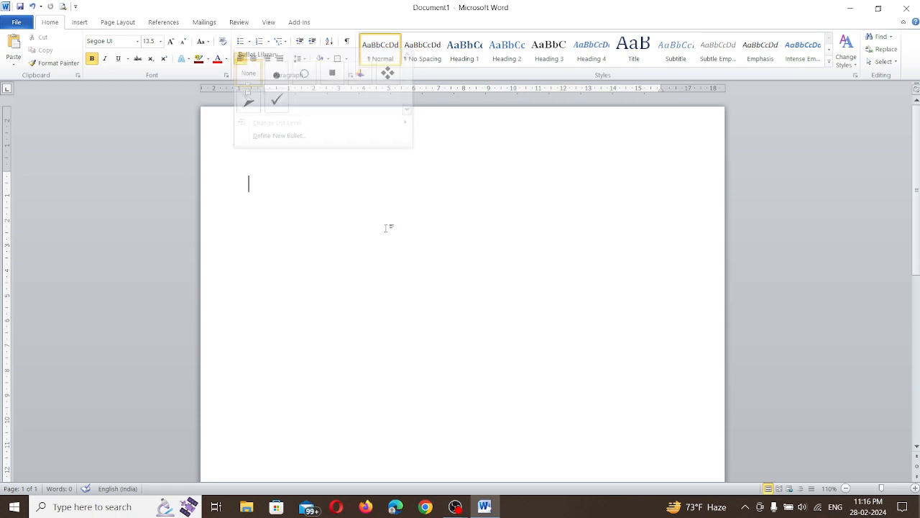
{"action": "left_click", "coordinate": [268, 42]}
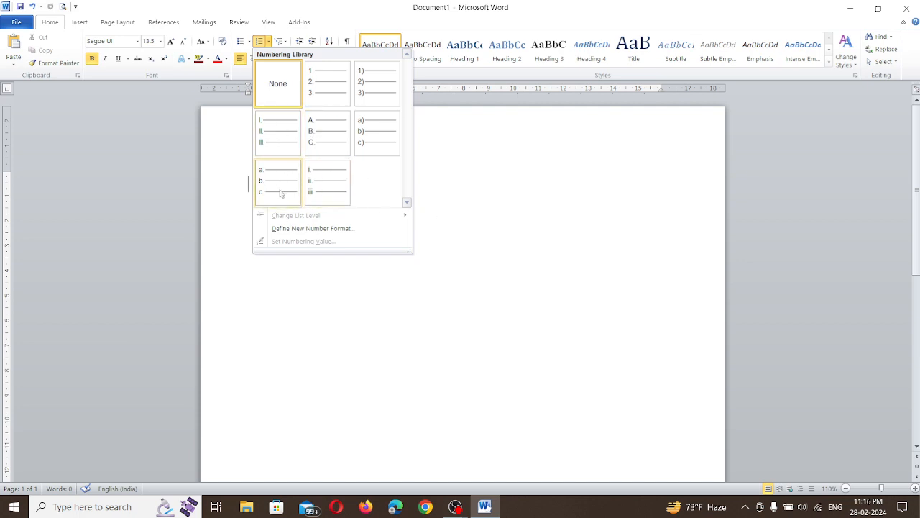
{"action": "left_click", "coordinate": [431, 203]}
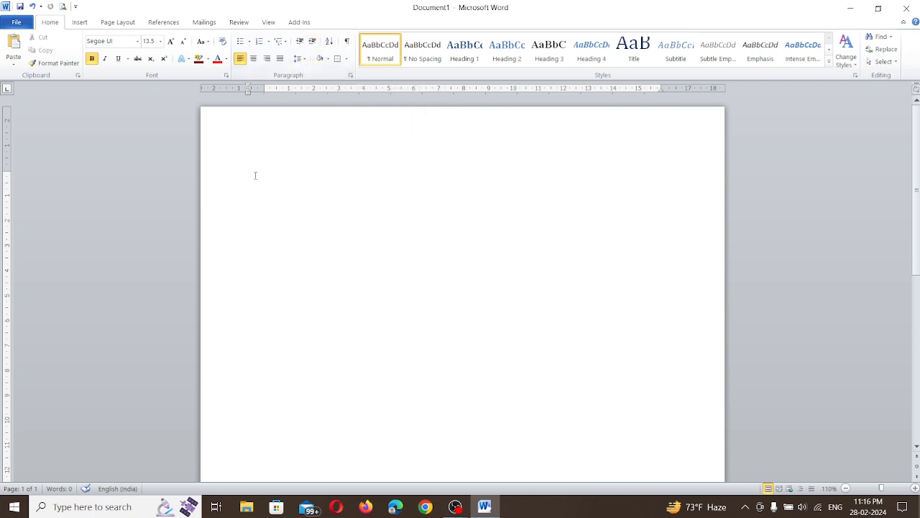
{"action": "left_click", "coordinate": [364, 269]}
{"action": "left_click", "coordinate": [347, 59]}
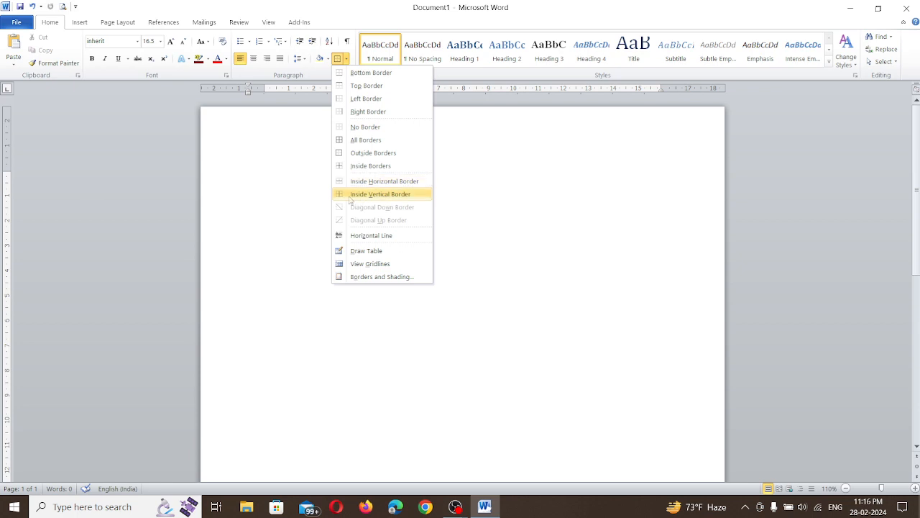
{"action": "left_click", "coordinate": [279, 169]}
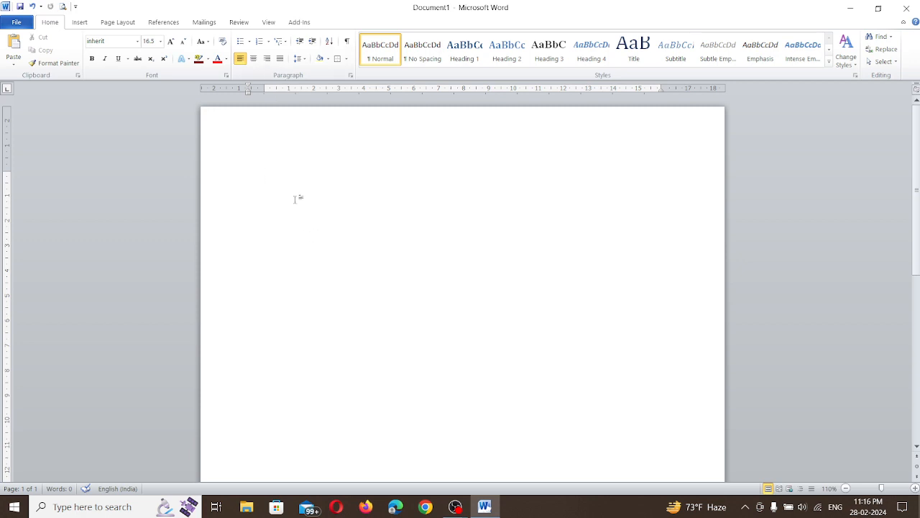
Switch to the desktop and copy the entire Microsoft Word passage from New Text Document (2).txt in Notepad
{"action": "left_click", "coordinate": [850, 7]}
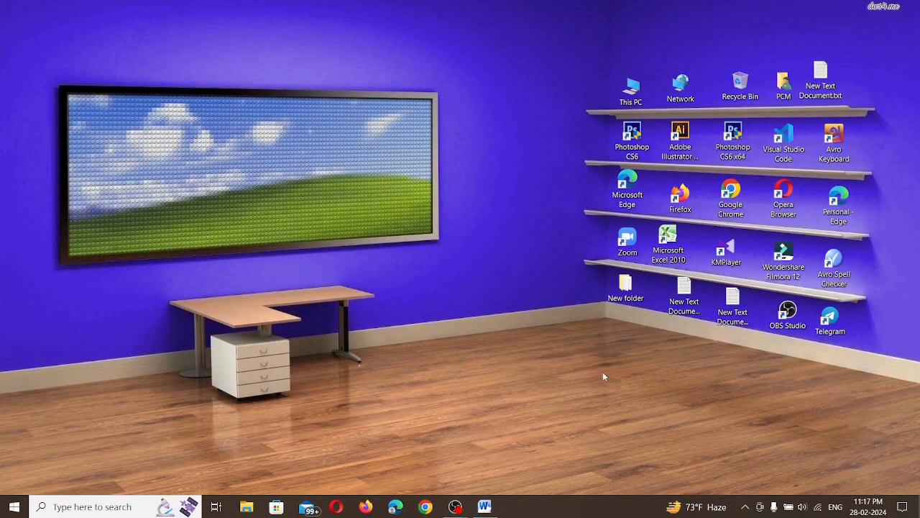
{"action": "double_click", "coordinate": [748, 322]}
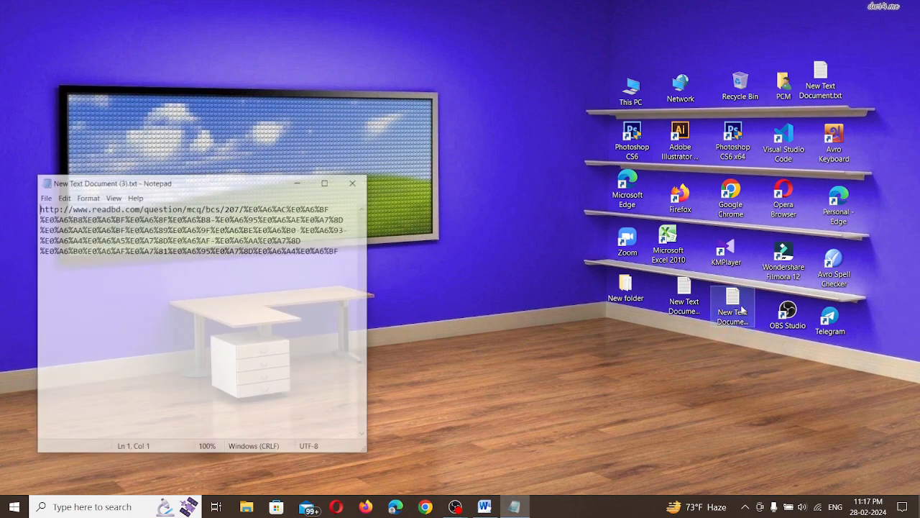
{"action": "left_click", "coordinate": [354, 186]}
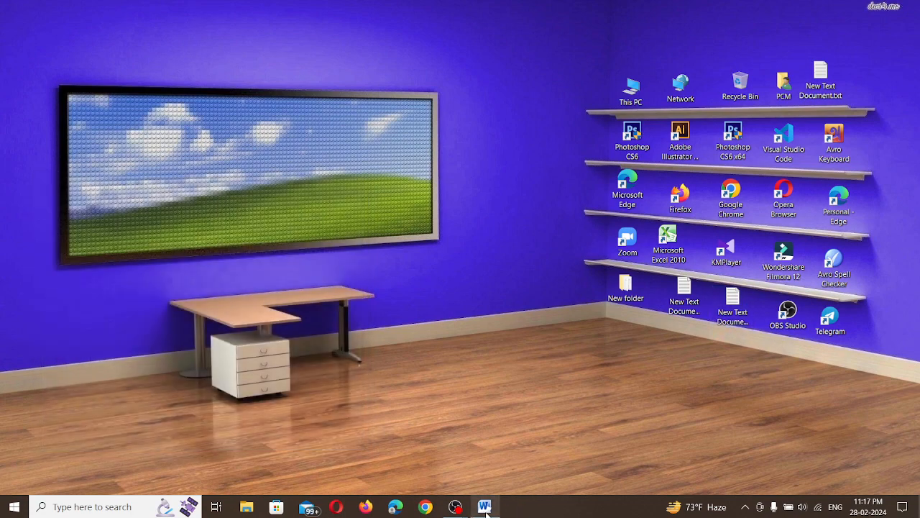
{"action": "double_click", "coordinate": [682, 302]}
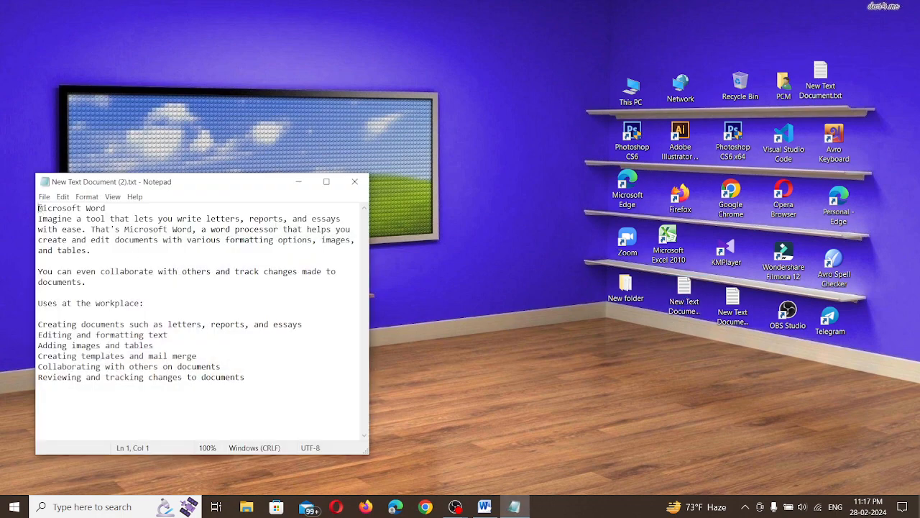
{"action": "left_click_drag", "start_coordinate": [38, 208], "coordinate": [242, 386]}
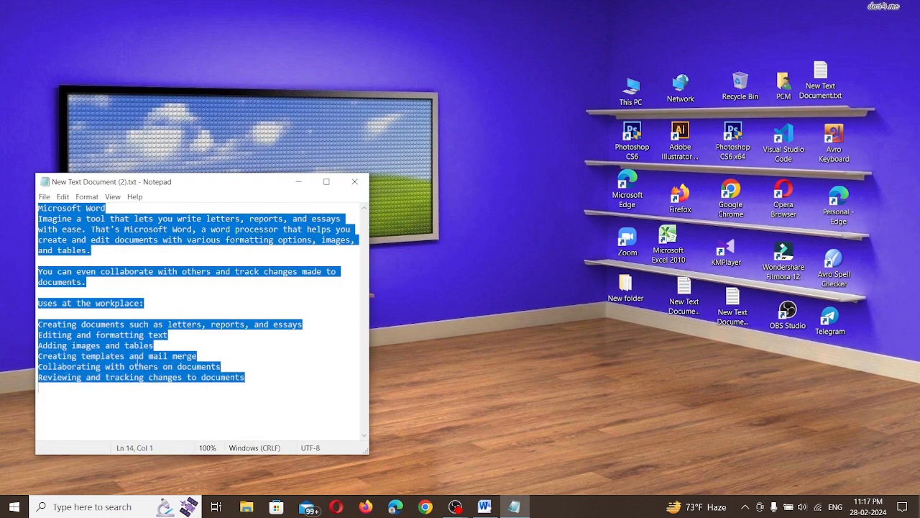
{"action": "right_click", "coordinate": [123, 350]}
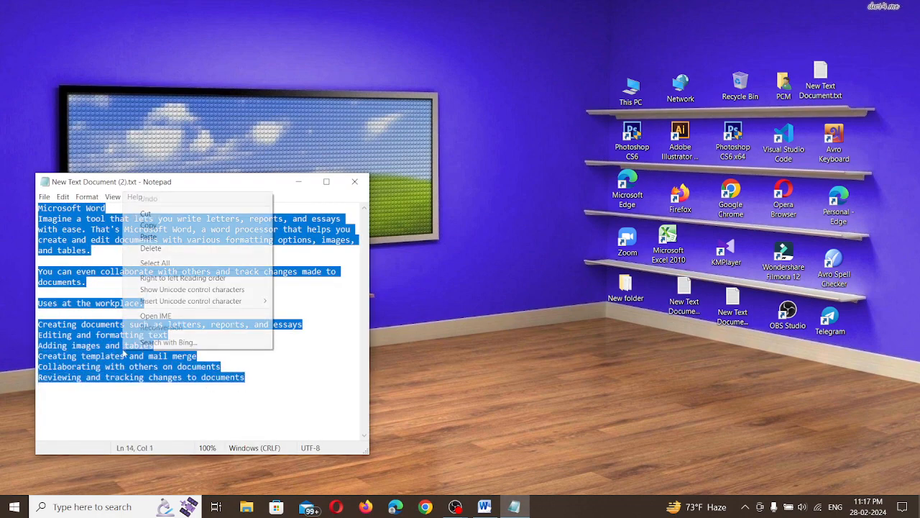
{"action": "left_click", "coordinate": [148, 226]}
{"action": "left_click", "coordinate": [354, 181]}
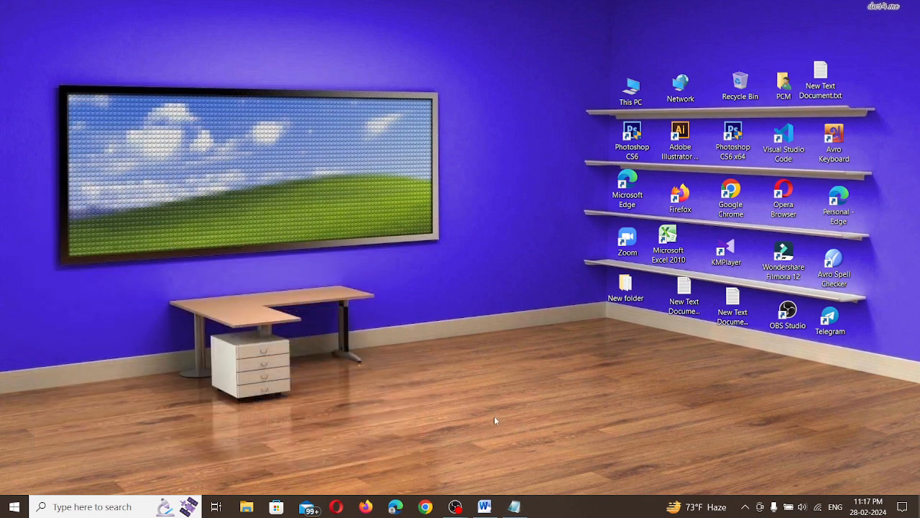
Switch back to Word and paste the copied passage into the blank document as text only
{"action": "left_click", "coordinate": [484, 508]}
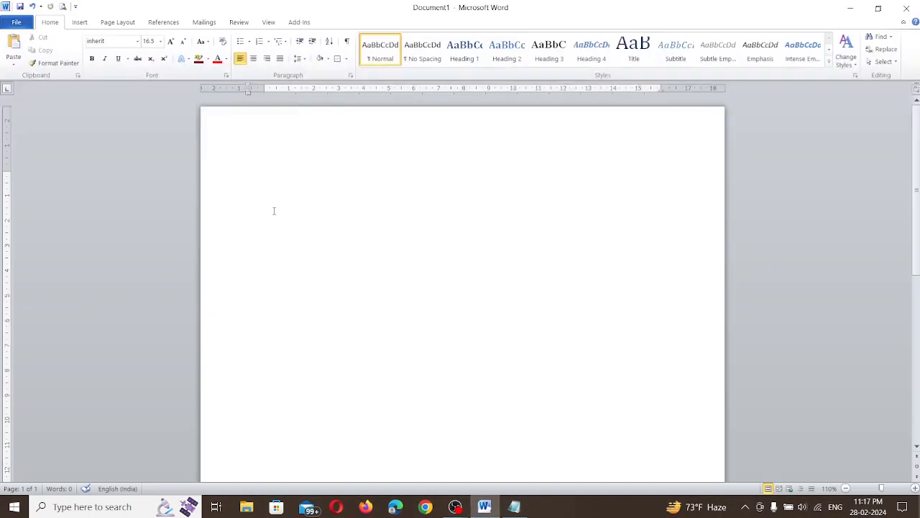
{"action": "right_click", "coordinate": [257, 180]}
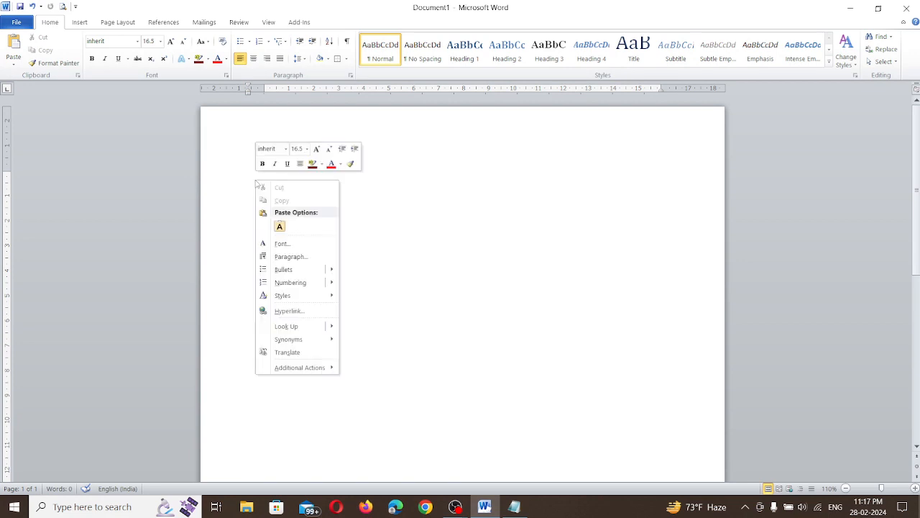
{"action": "left_click", "coordinate": [280, 226]}
{"action": "left_click", "coordinate": [539, 285]}
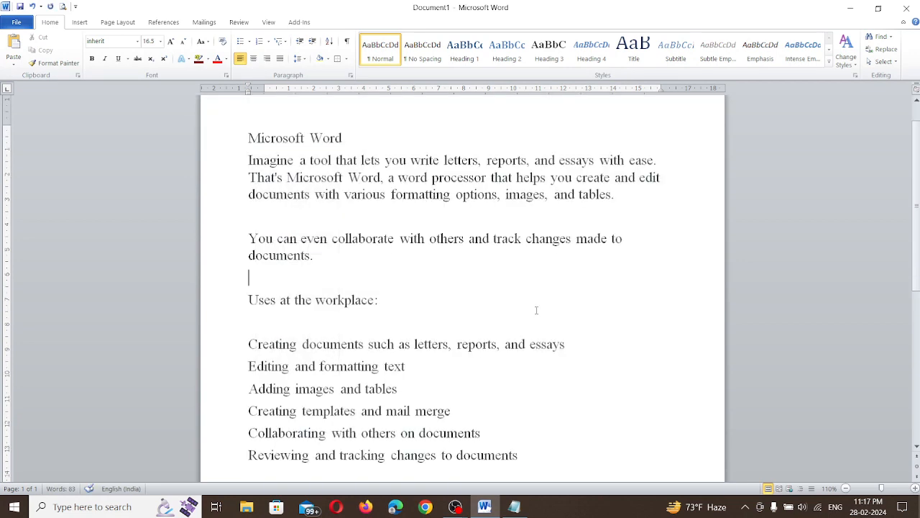
{"action": "scroll", "coordinate": [525, 315], "scroll_direction": "down", "scroll_amount": 3}
{"action": "scroll", "coordinate": [517, 317], "scroll_direction": "up", "scroll_amount": 3}
{"action": "scroll", "coordinate": [392, 314], "scroll_direction": "up", "scroll_amount": 2}
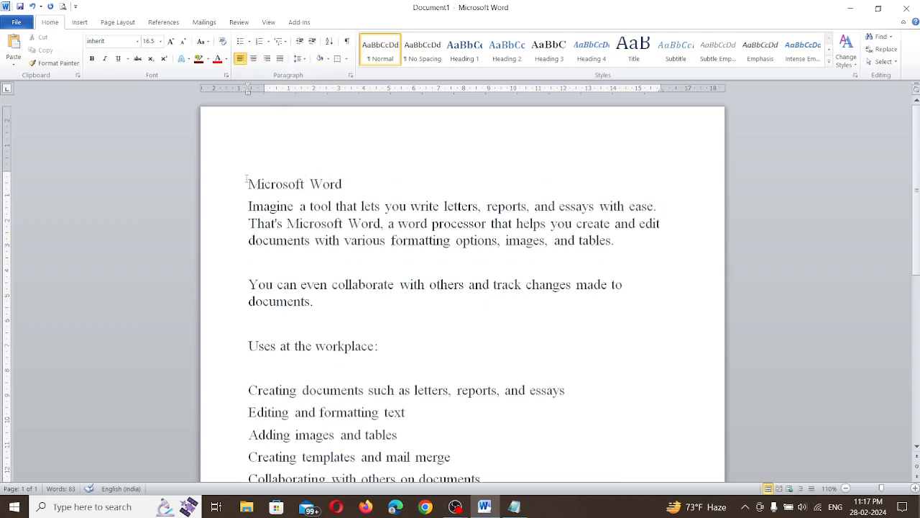
Center the line "Creating templates and mail merge" in the list of workplace uses
{"action": "left_click_drag", "start_coordinate": [246, 180], "coordinate": [526, 377]}
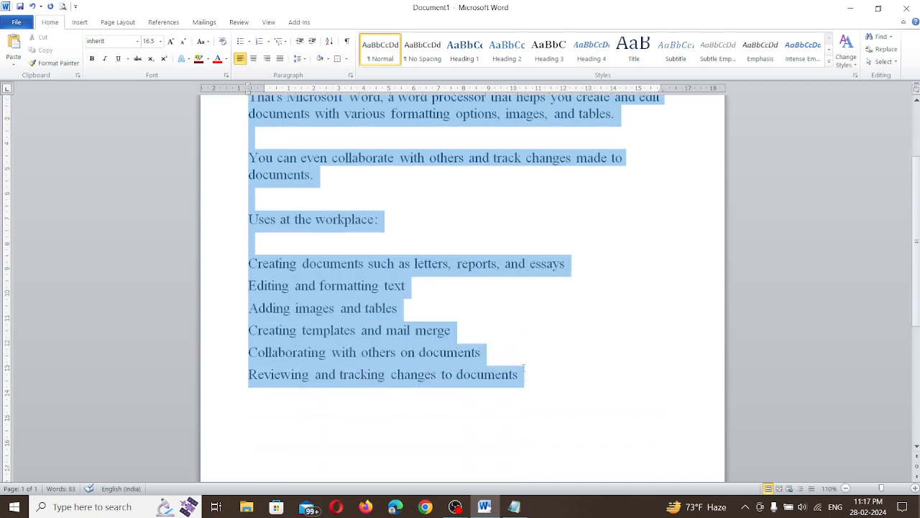
{"action": "left_click", "coordinate": [491, 329]}
{"action": "scroll", "coordinate": [488, 322], "scroll_direction": "up", "scroll_amount": 3}
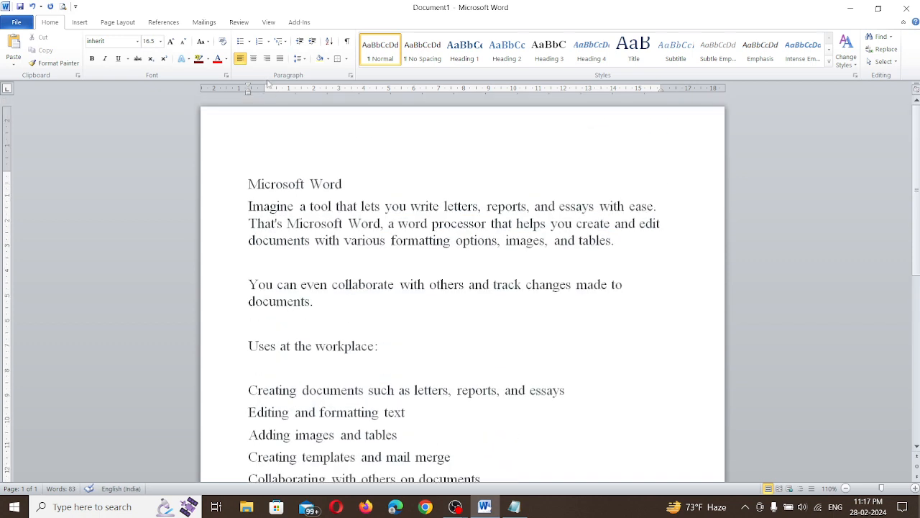
{"action": "left_click", "coordinate": [256, 59]}
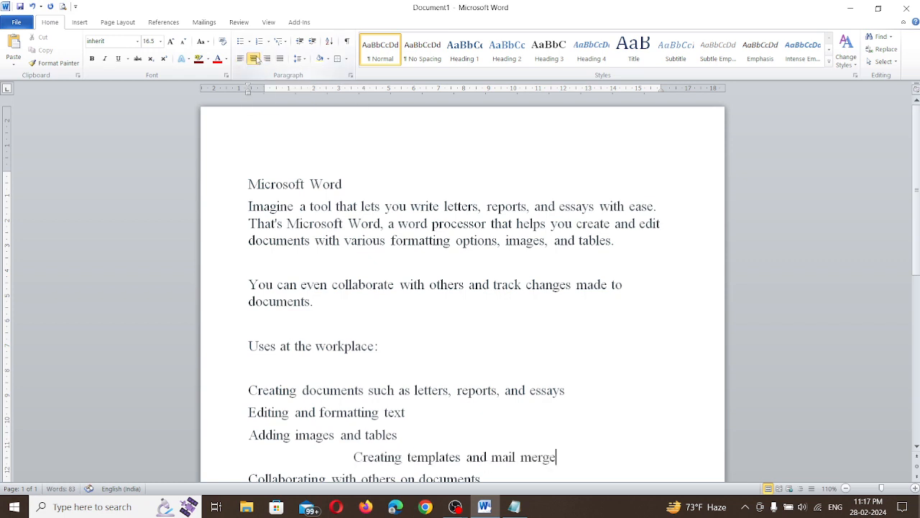
{"action": "scroll", "coordinate": [496, 330], "scroll_direction": "down", "scroll_amount": 3}
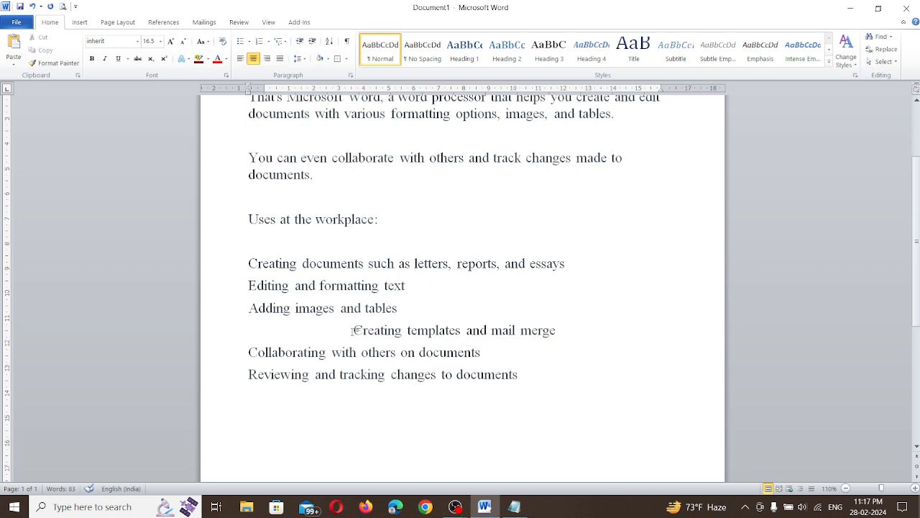
{"action": "mouse_move", "coordinate": [352, 330]}
{"action": "left_mouse_down"}
{"action": "mouse_move", "coordinate": [562, 331]}
{"action": "mouse_move", "coordinate": [353, 331]}
{"action": "left_mouse_up"}
{"action": "left_click", "coordinate": [573, 332]}
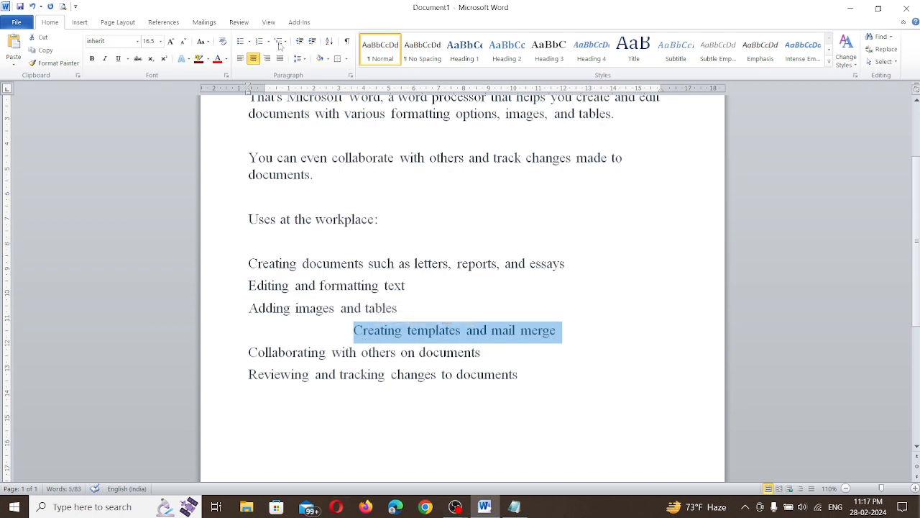
{"action": "left_click", "coordinate": [538, 381]}
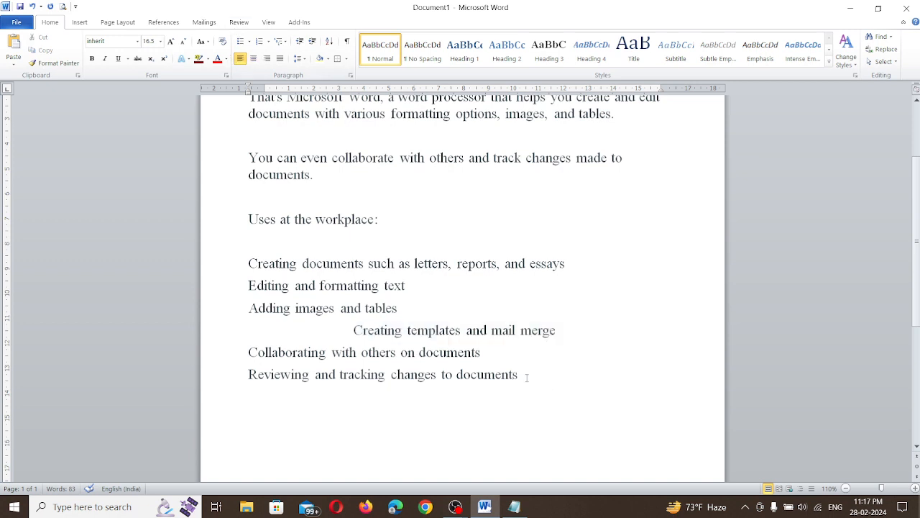
Left-align all of the document's text, from the "Microsoft Word" title to the last list line
{"action": "scroll", "coordinate": [512, 371], "scroll_direction": "up", "scroll_amount": 3}
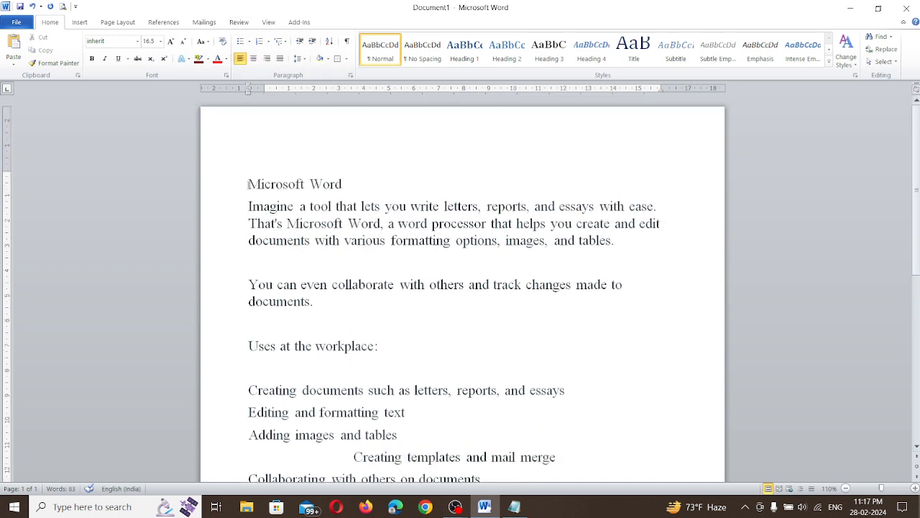
{"action": "left_click_drag", "start_coordinate": [248, 184], "coordinate": [534, 343]}
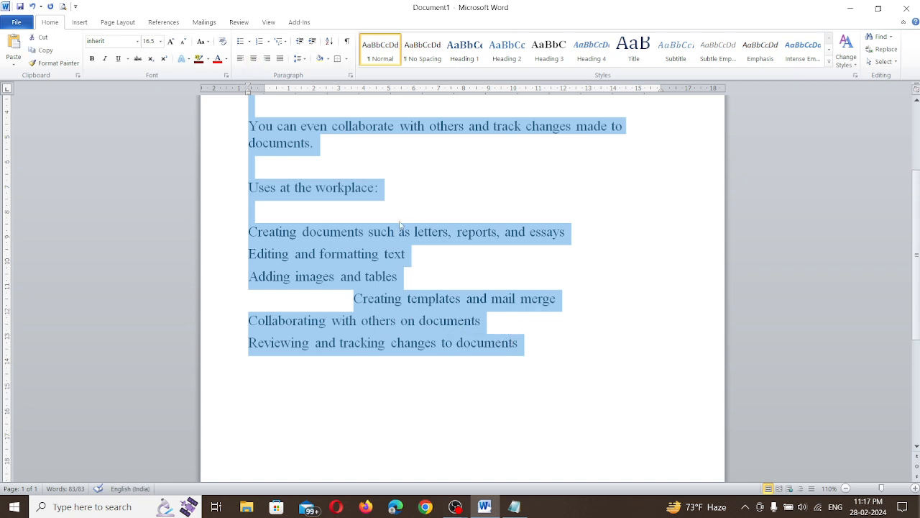
{"action": "scroll", "coordinate": [469, 258], "scroll_direction": "up", "scroll_amount": 3}
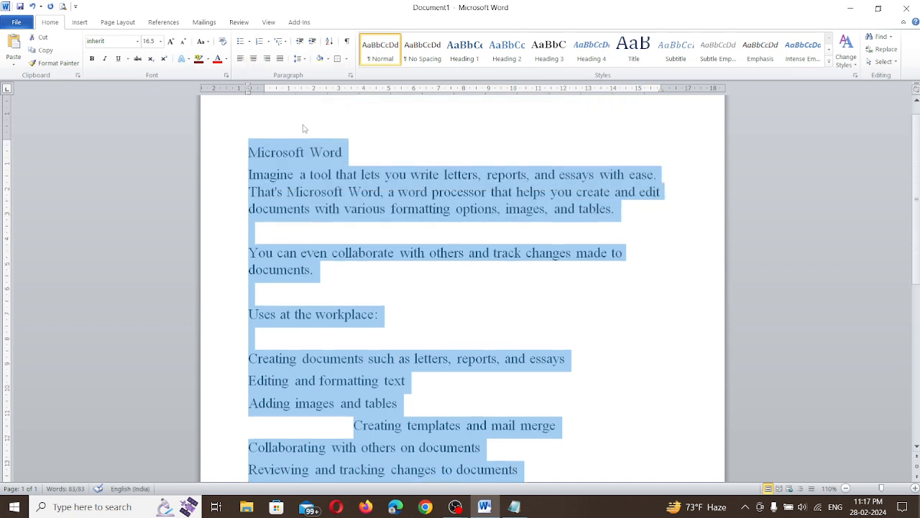
{"action": "left_click", "coordinate": [241, 58]}
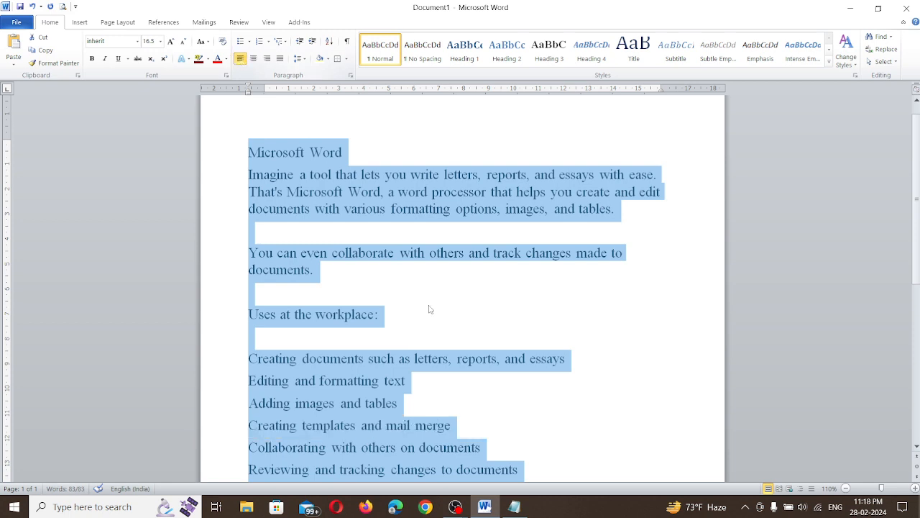
Center all of the selected document text and look it over
{"action": "left_click", "coordinate": [253, 58]}
{"action": "scroll", "coordinate": [494, 335], "scroll_direction": "down", "scroll_amount": 2}
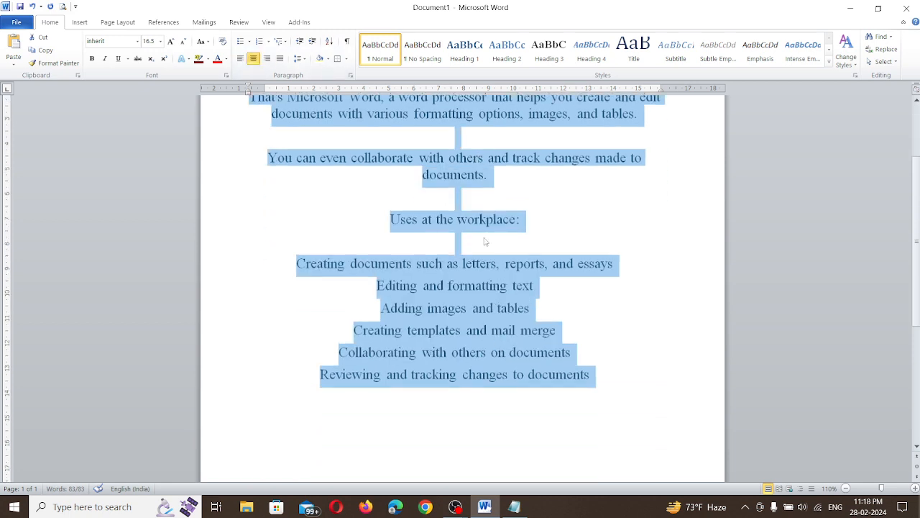
{"action": "scroll", "coordinate": [503, 352], "scroll_direction": "up", "scroll_amount": 2}
{"action": "scroll", "coordinate": [506, 359], "scroll_direction": "down", "scroll_amount": 1}
{"action": "scroll", "coordinate": [494, 347], "scroll_direction": "up", "scroll_amount": 2}
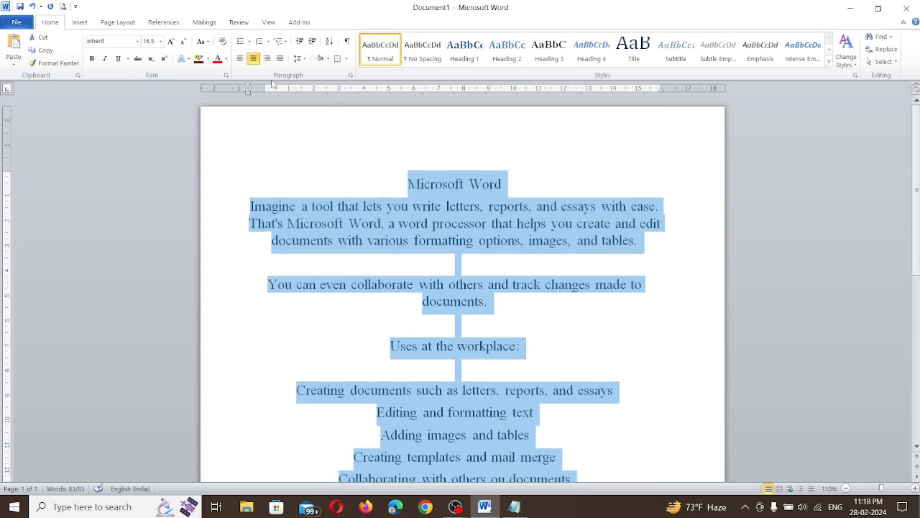
Right-align all of the selected document text and clear the selection
{"action": "left_click", "coordinate": [267, 58]}
{"action": "scroll", "coordinate": [644, 362], "scroll_direction": "down", "scroll_amount": 4}
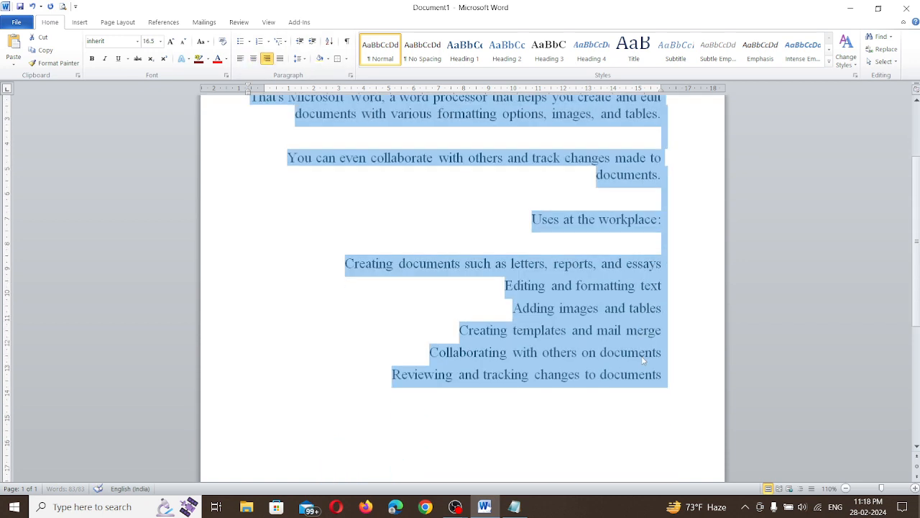
{"action": "left_click", "coordinate": [660, 442]}
{"action": "scroll", "coordinate": [665, 403], "scroll_direction": "up", "scroll_amount": 4}
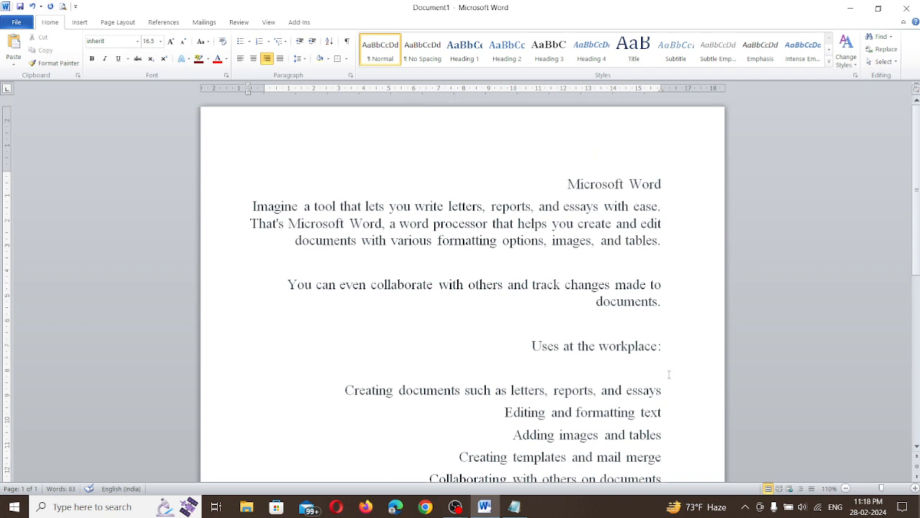
Justify the entire passage, from the "Microsoft Word" title down to "Reviewing and tracking changes to documents"
{"action": "left_click", "coordinate": [280, 58]}
{"action": "scroll", "coordinate": [479, 323], "scroll_direction": "down", "scroll_amount": 1}
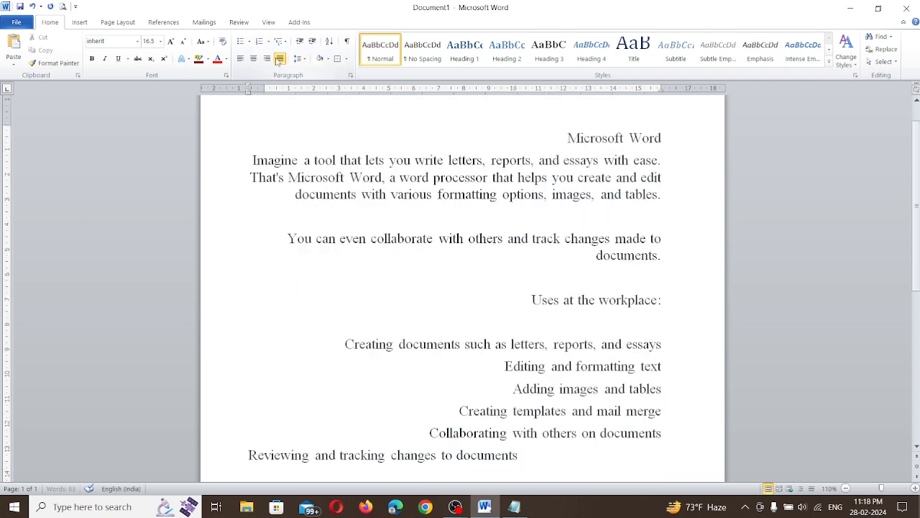
{"action": "scroll", "coordinate": [504, 334], "scroll_direction": "up", "scroll_amount": 1}
{"action": "scroll", "coordinate": [503, 334], "scroll_direction": "down", "scroll_amount": 1}
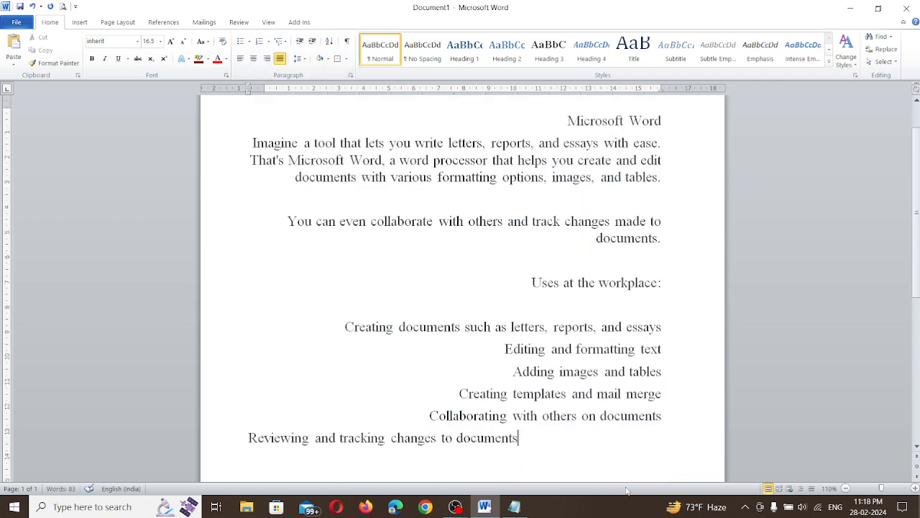
{"action": "left_click_drag", "start_coordinate": [561, 449], "coordinate": [244, 112]}
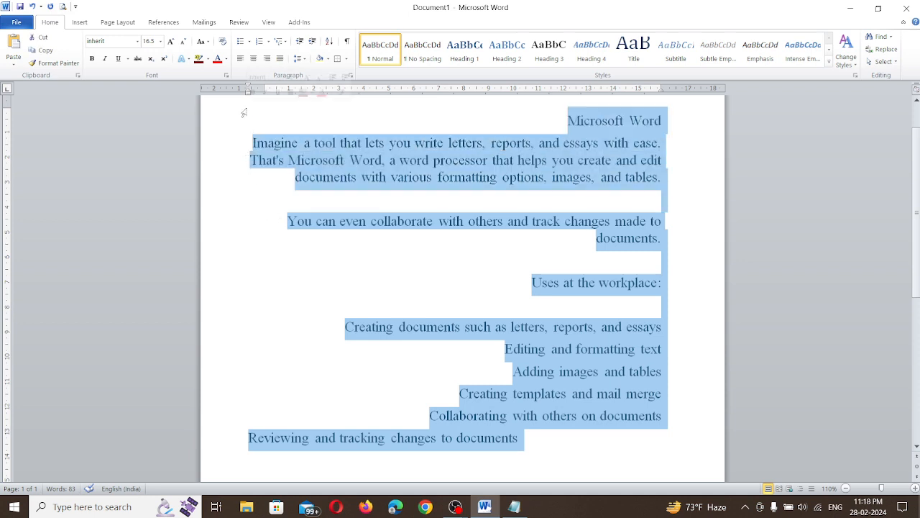
{"action": "left_click", "coordinate": [280, 58]}
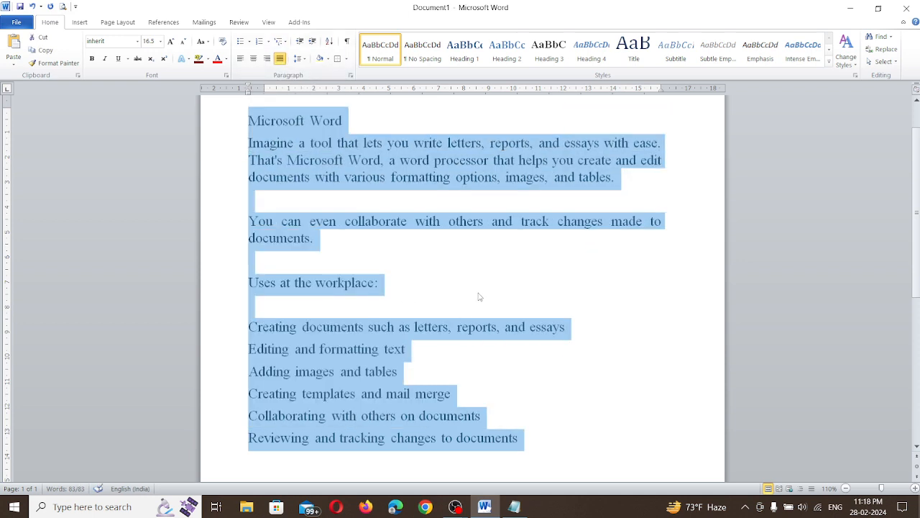
Select all of the document's text and switch it through left, center, right and justified alignment in turn
{"action": "left_click", "coordinate": [494, 291]}
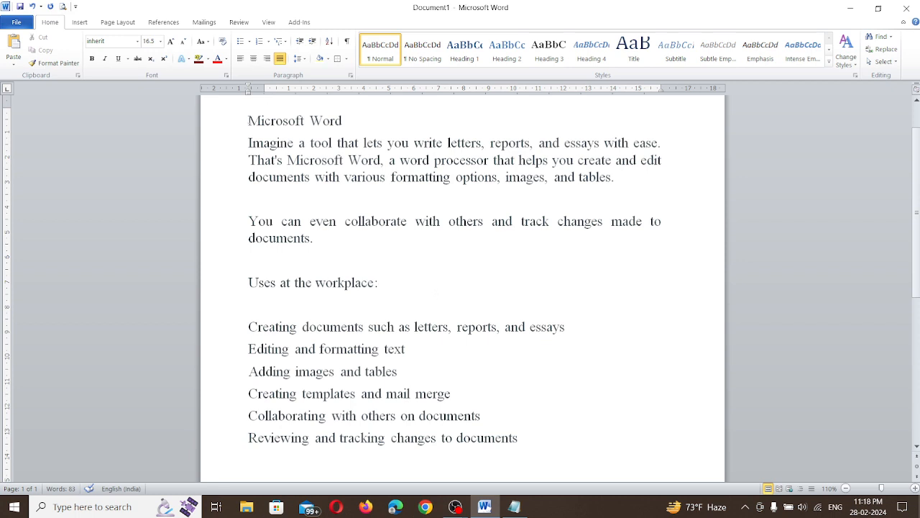
{"action": "key", "text": "ctrl+a"}
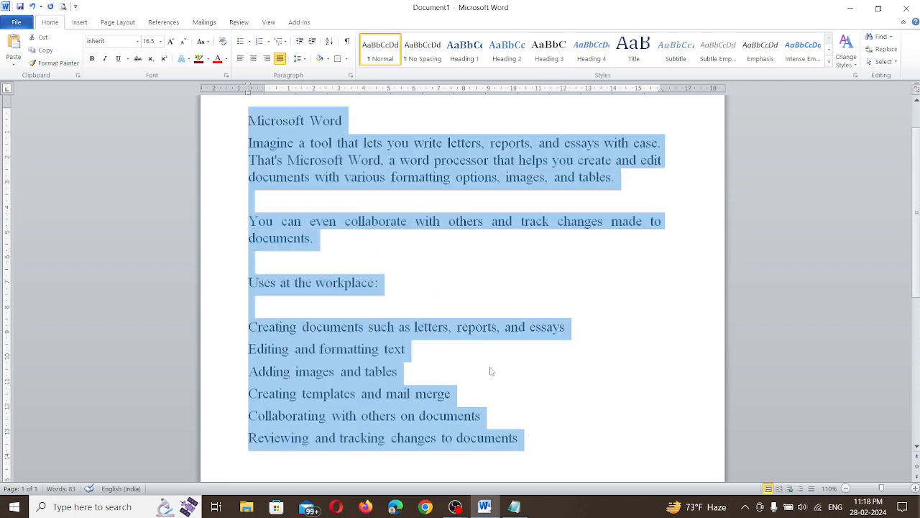
{"action": "left_click", "coordinate": [241, 60]}
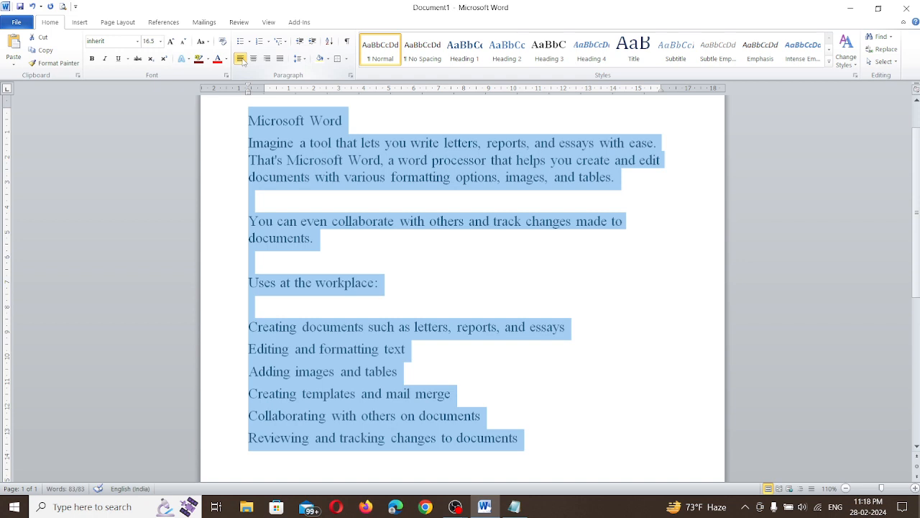
{"action": "left_click", "coordinate": [254, 60]}
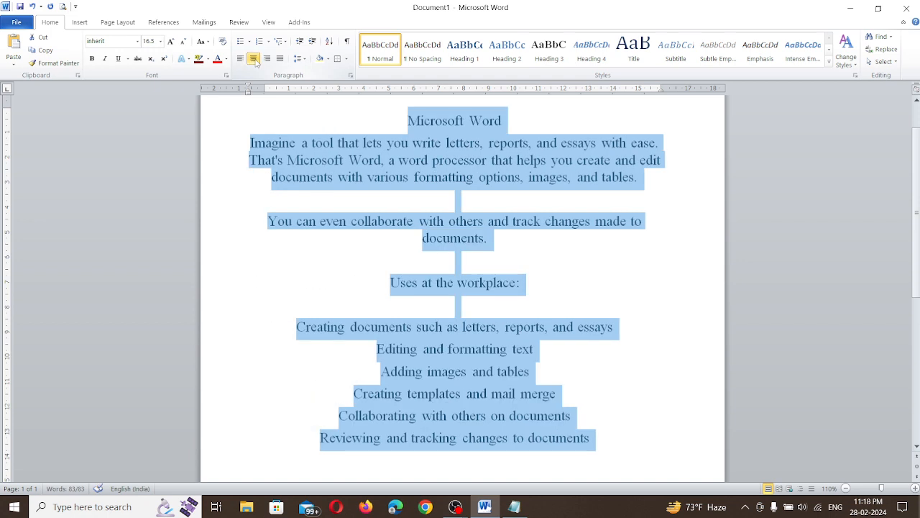
{"action": "left_click", "coordinate": [266, 60]}
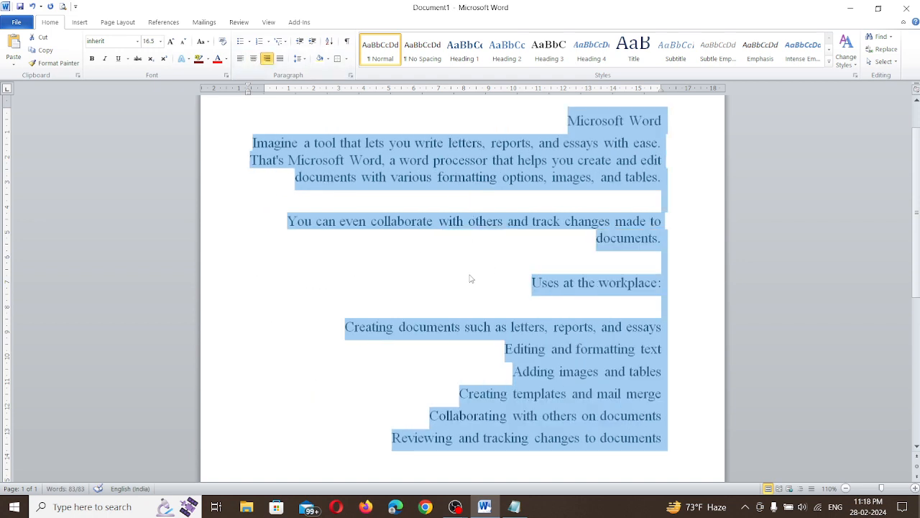
{"action": "left_click", "coordinate": [280, 60]}
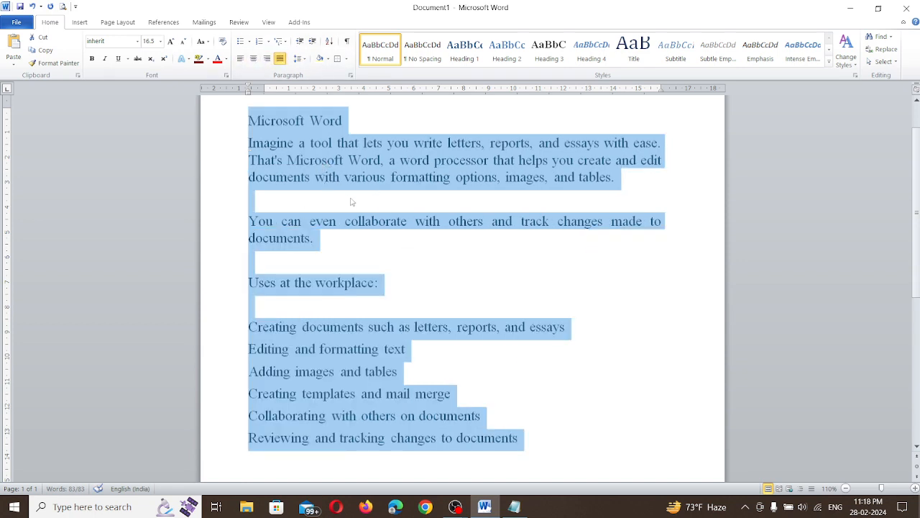
Left-align the entire selected text and clear the selection
{"action": "left_click", "coordinate": [241, 60]}
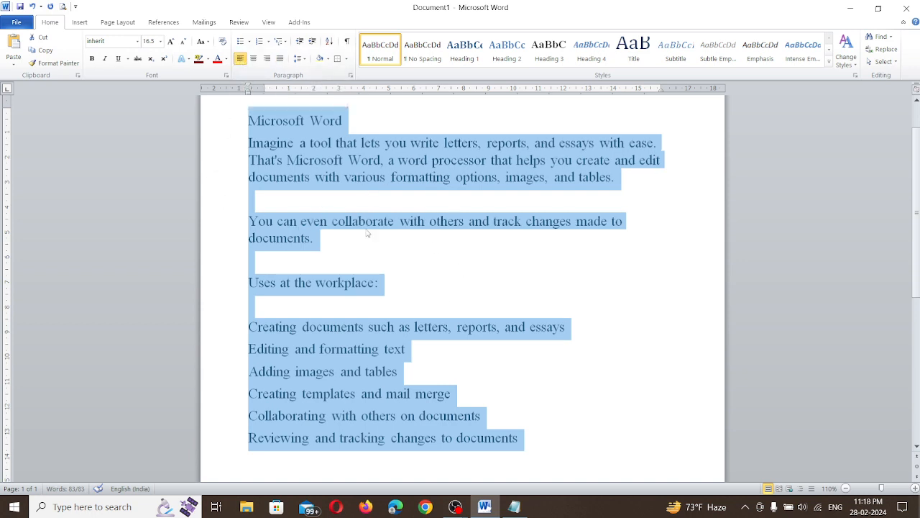
{"action": "scroll", "coordinate": [446, 307], "scroll_direction": "up", "scroll_amount": 1}
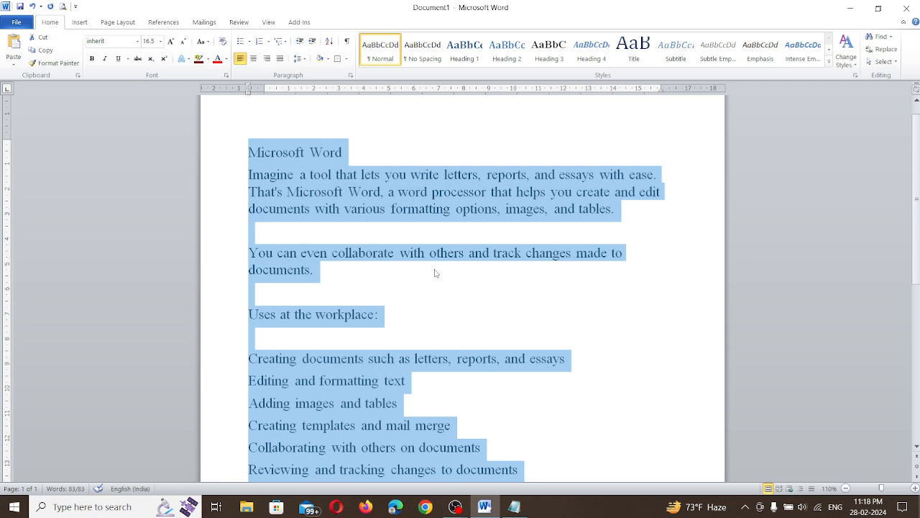
{"action": "left_click", "coordinate": [432, 293]}
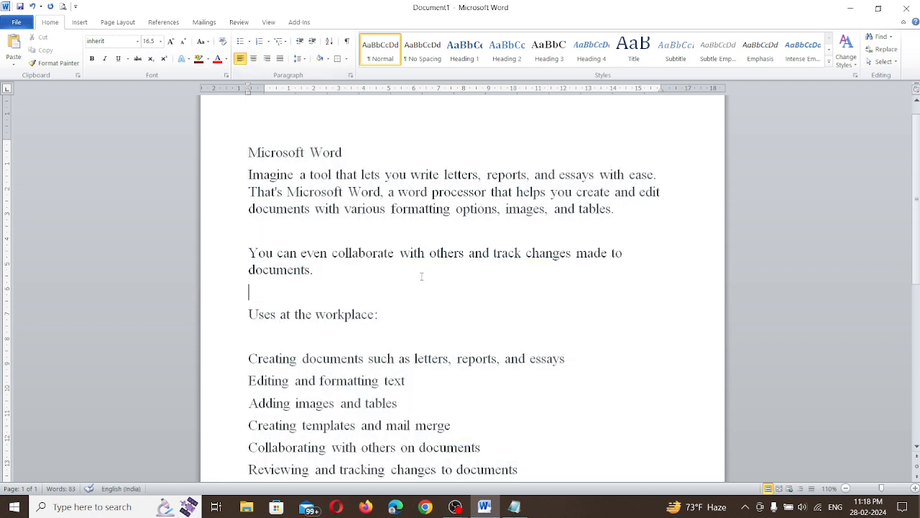
Center only the paragraph beginning "You can even collaborate with others"
{"action": "left_click_drag", "start_coordinate": [249, 173], "coordinate": [615, 209]}
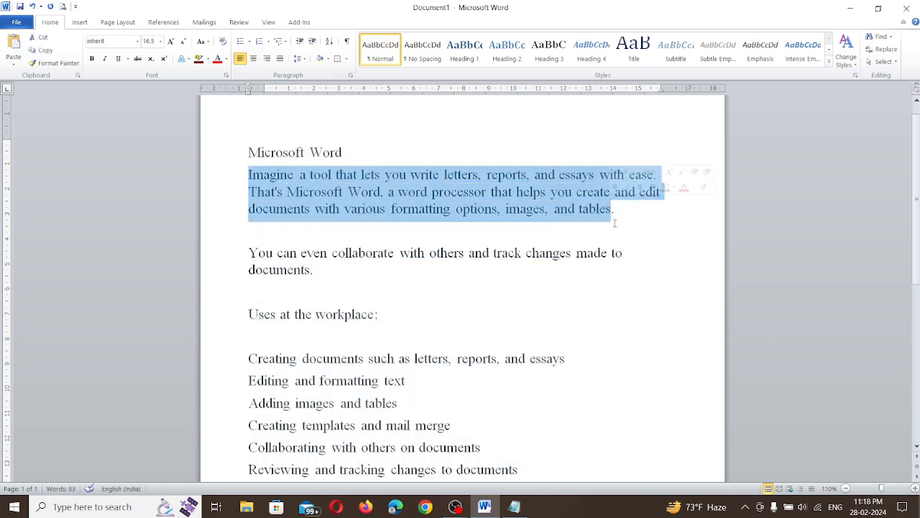
{"action": "left_click", "coordinate": [627, 253]}
{"action": "left_click_drag", "start_coordinate": [250, 249], "coordinate": [317, 271]}
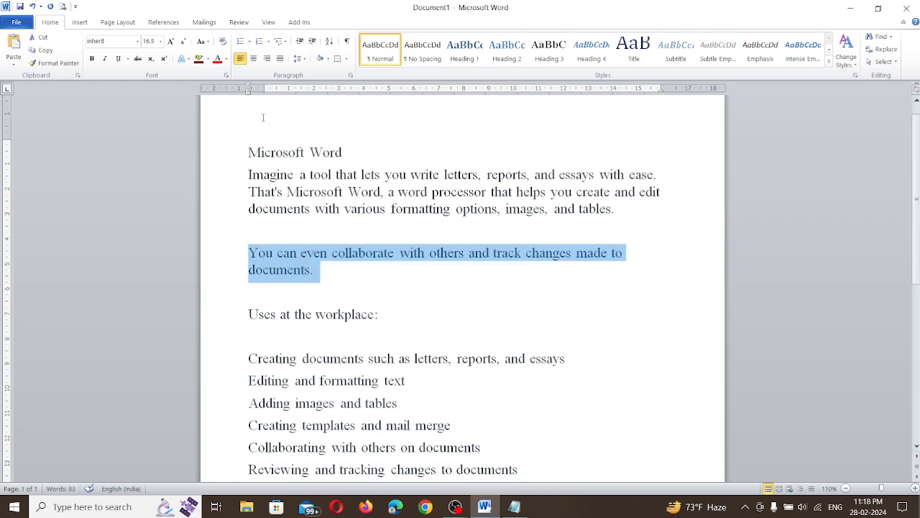
{"action": "left_click", "coordinate": [253, 58]}
{"action": "left_click", "coordinate": [432, 282]}
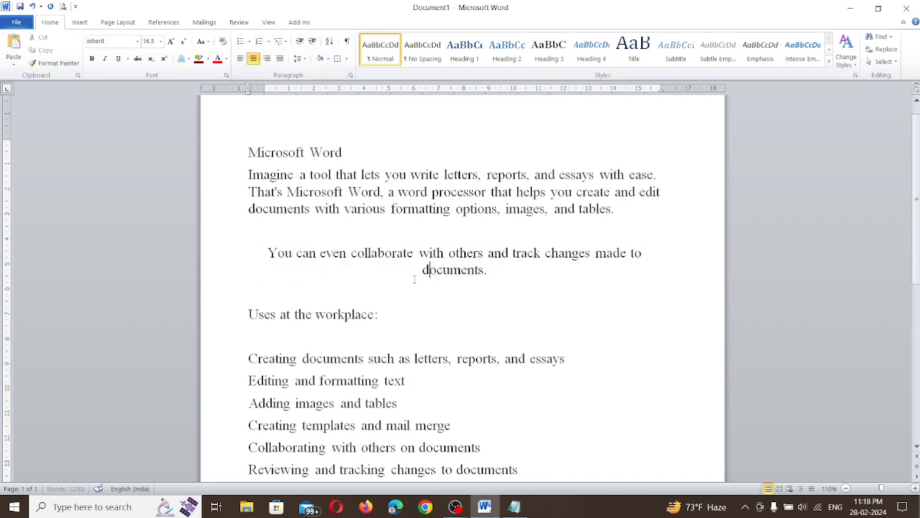
Right-align only the "Uses at the workplace:" line and clear the selection
{"action": "scroll", "coordinate": [358, 338], "scroll_direction": "down", "scroll_amount": 2}
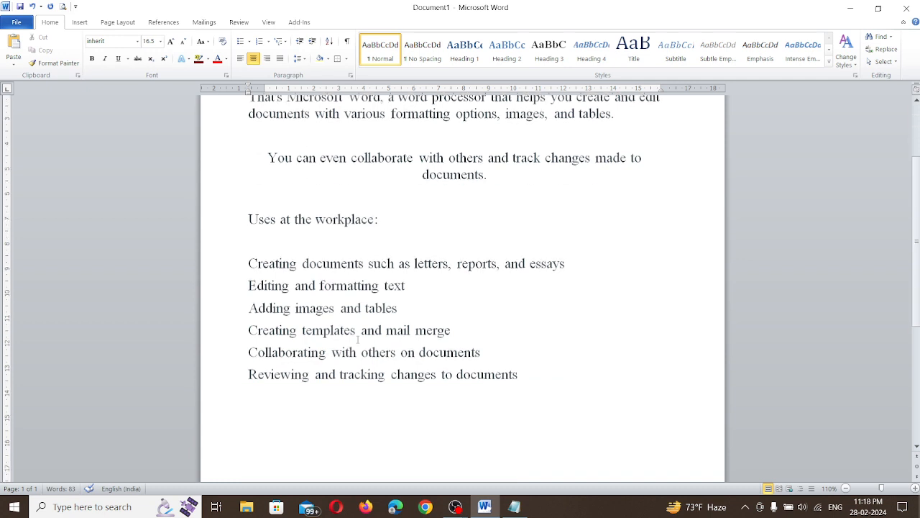
{"action": "left_click", "coordinate": [242, 217]}
{"action": "left_click_drag", "start_coordinate": [378, 220], "coordinate": [248, 220]}
{"action": "left_click", "coordinate": [267, 58]}
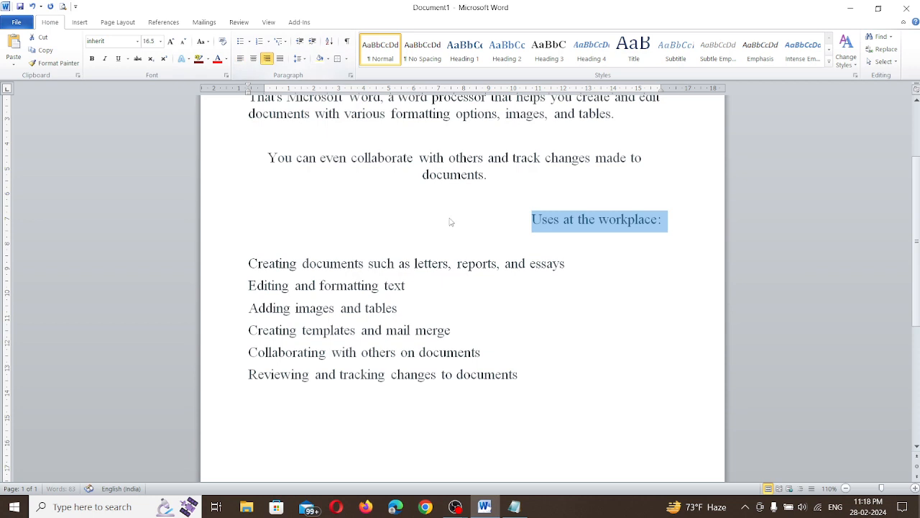
{"action": "scroll", "coordinate": [449, 223], "scroll_direction": "up", "scroll_amount": 2}
{"action": "left_click", "coordinate": [382, 276]}
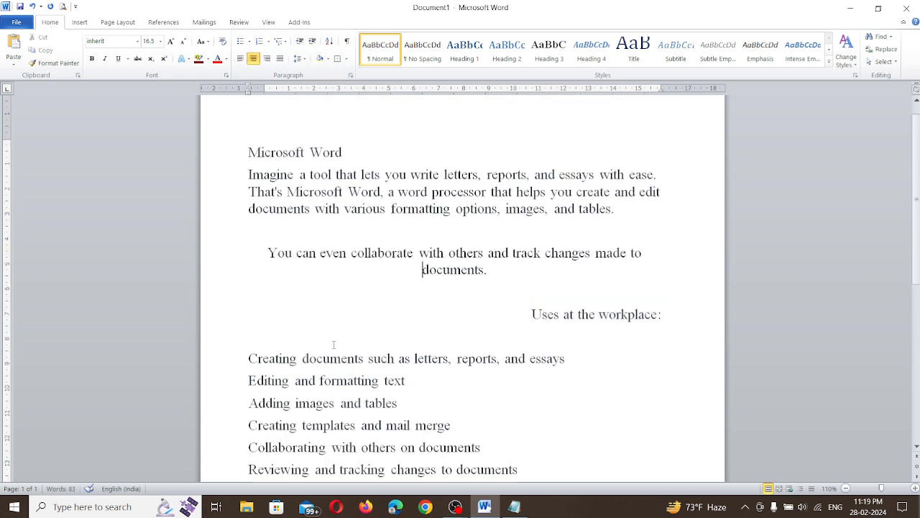
Justify the paragraph beginning "Imagine a tool that lets you write letters" and clear the selection
{"action": "left_click_drag", "start_coordinate": [249, 174], "coordinate": [620, 210]}
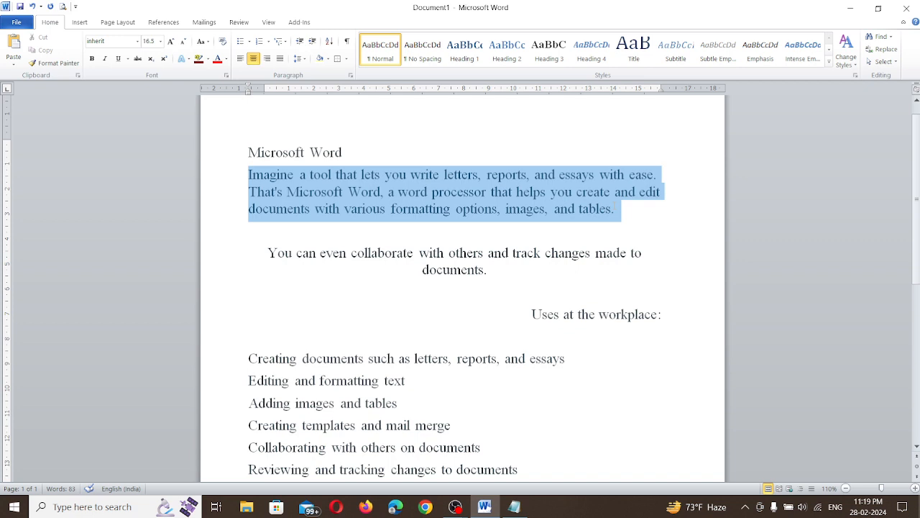
{"action": "left_click", "coordinate": [279, 58]}
{"action": "left_click", "coordinate": [396, 262]}
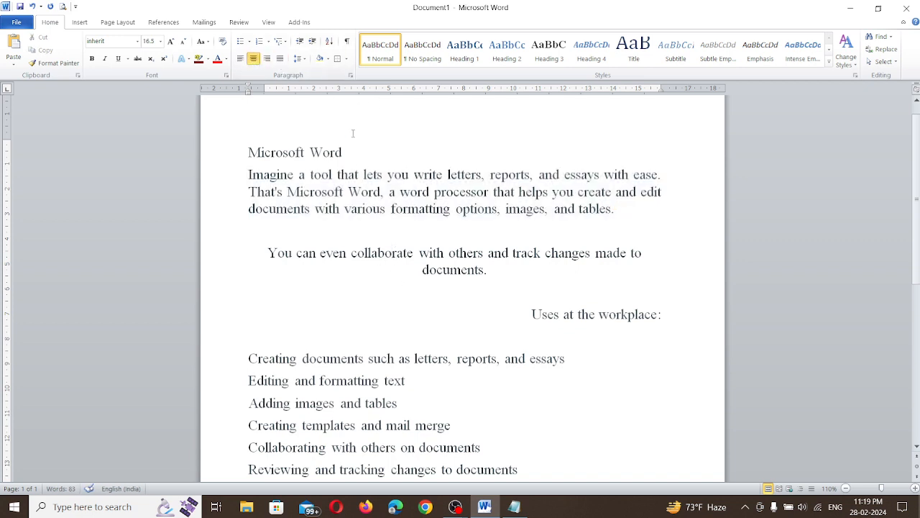
Review the alignment setting of the "Uses at the workplace:" line, the two body paragraphs and the list lines
{"action": "scroll", "coordinate": [487, 293], "scroll_direction": "down", "scroll_amount": 1}
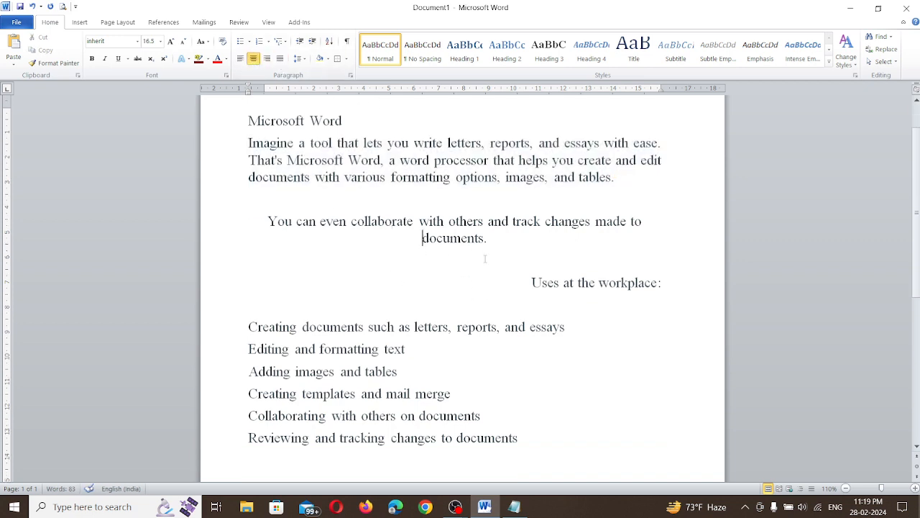
{"action": "scroll", "coordinate": [380, 322], "scroll_direction": "up", "scroll_amount": 2}
{"action": "left_click", "coordinate": [351, 300]}
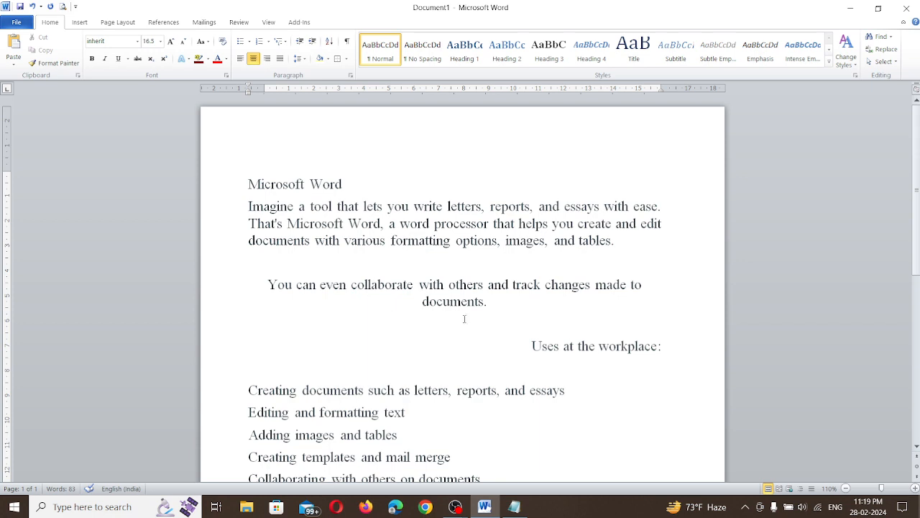
{"action": "left_click", "coordinate": [575, 347]}
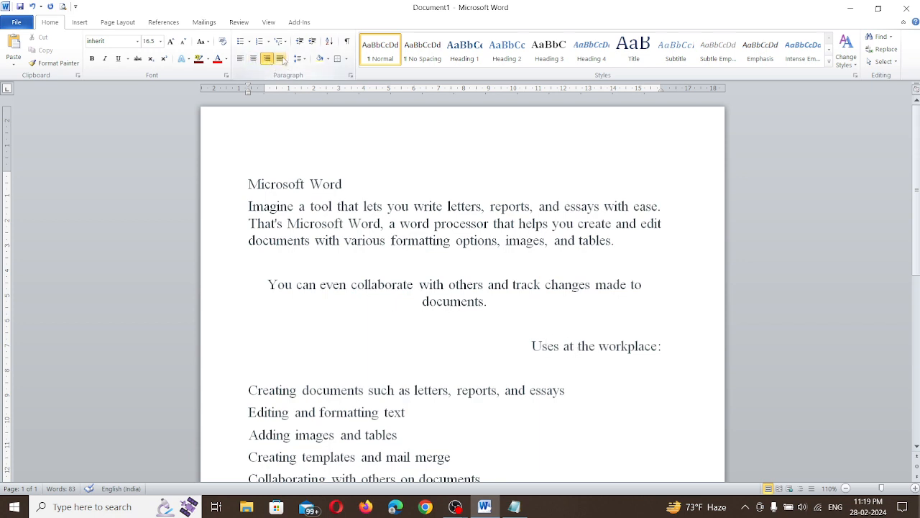
{"action": "left_click", "coordinate": [448, 285]}
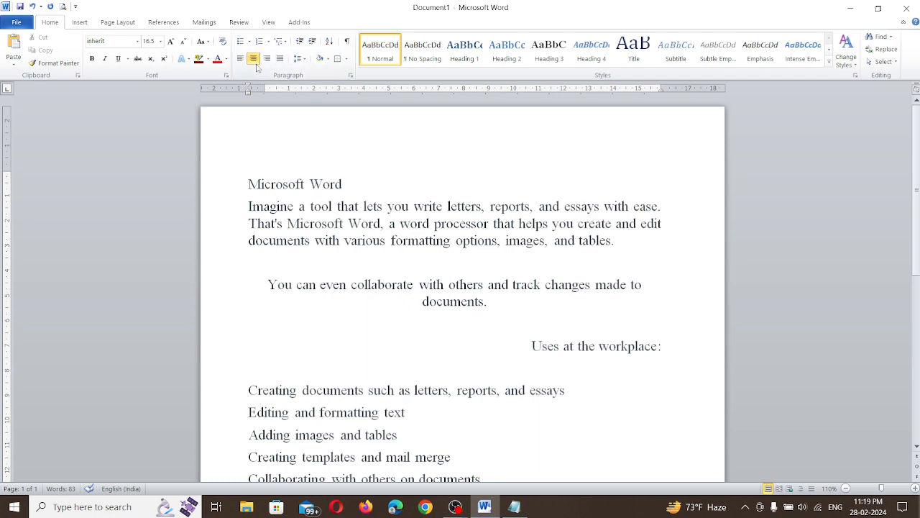
{"action": "left_click", "coordinate": [384, 223]}
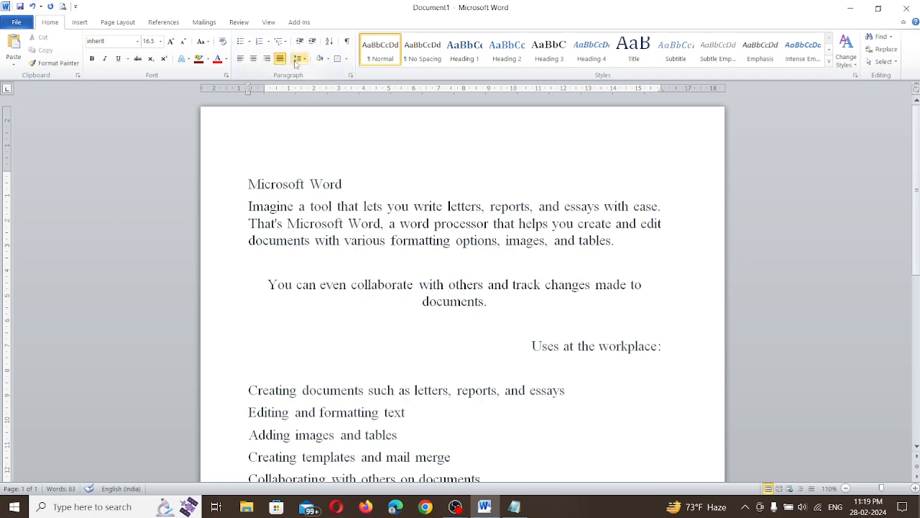
{"action": "left_click", "coordinate": [309, 412]}
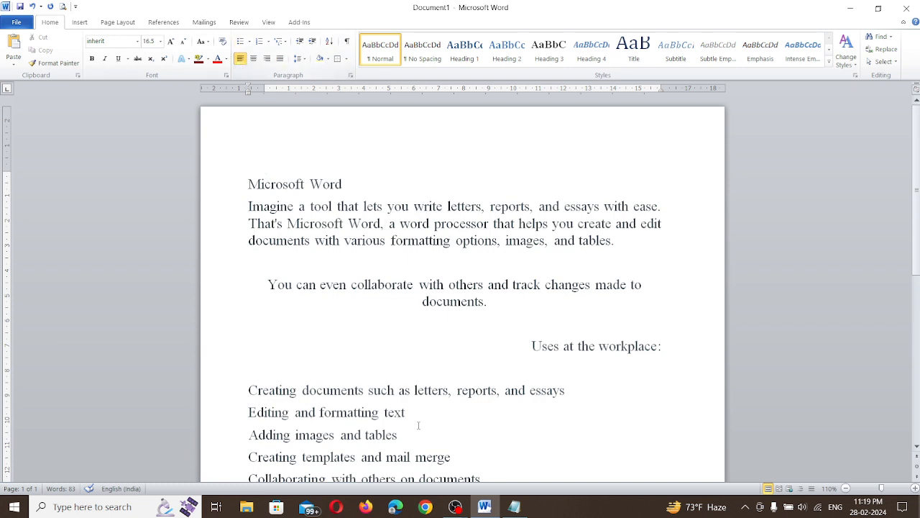
{"action": "left_click", "coordinate": [398, 389]}
Apply round bullets to the six lines from "Creating documents such as letters" to "Reviewing and tracking changes to documents"
{"action": "scroll", "coordinate": [342, 340], "scroll_direction": "down", "scroll_amount": 3}
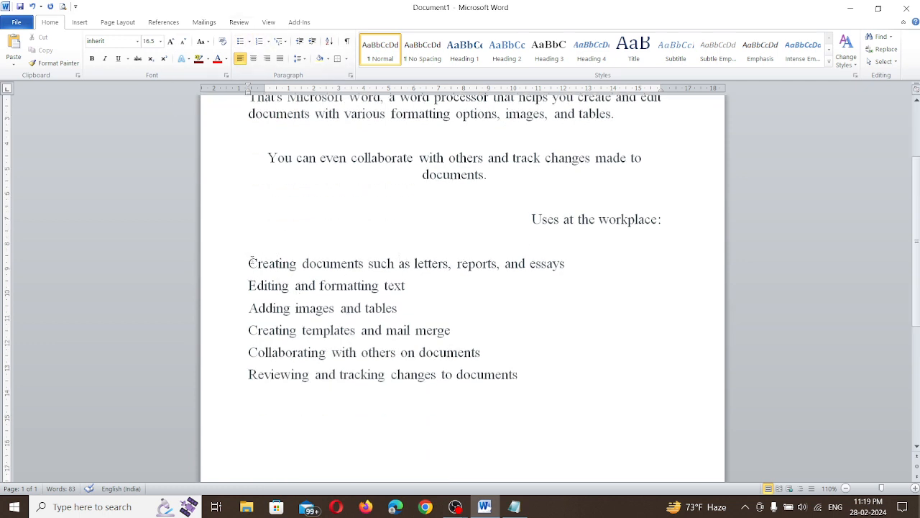
{"action": "left_click_drag", "start_coordinate": [250, 264], "coordinate": [522, 376]}
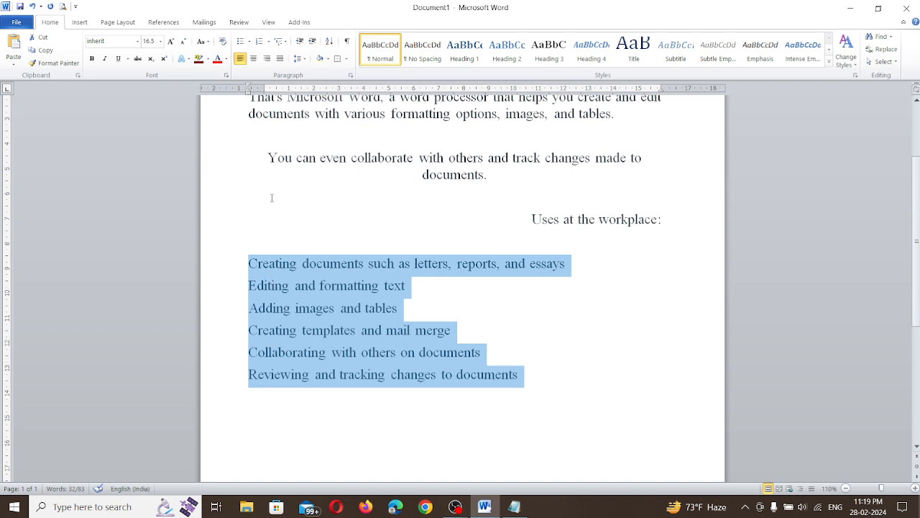
{"action": "left_click", "coordinate": [241, 42]}
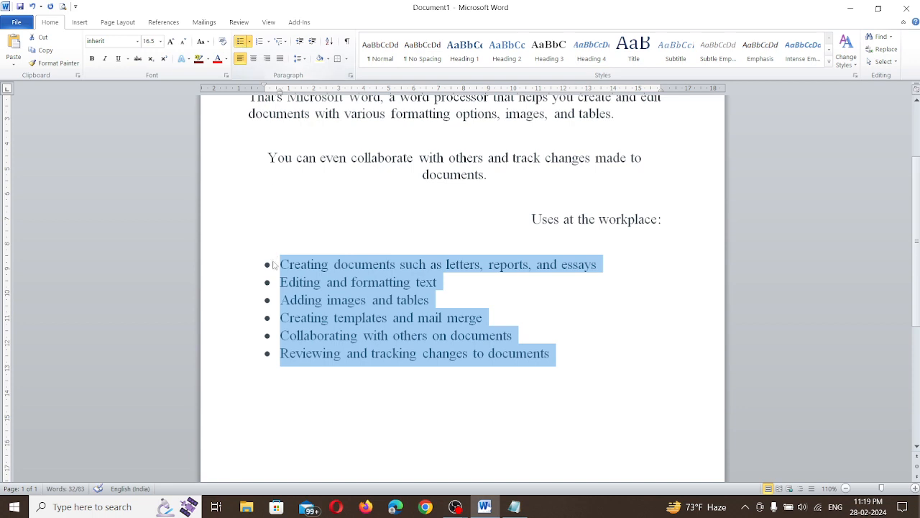
Preview the bullet library's styles, including the check mark, on the six list lines and remove their bullets
{"action": "left_click", "coordinate": [250, 41]}
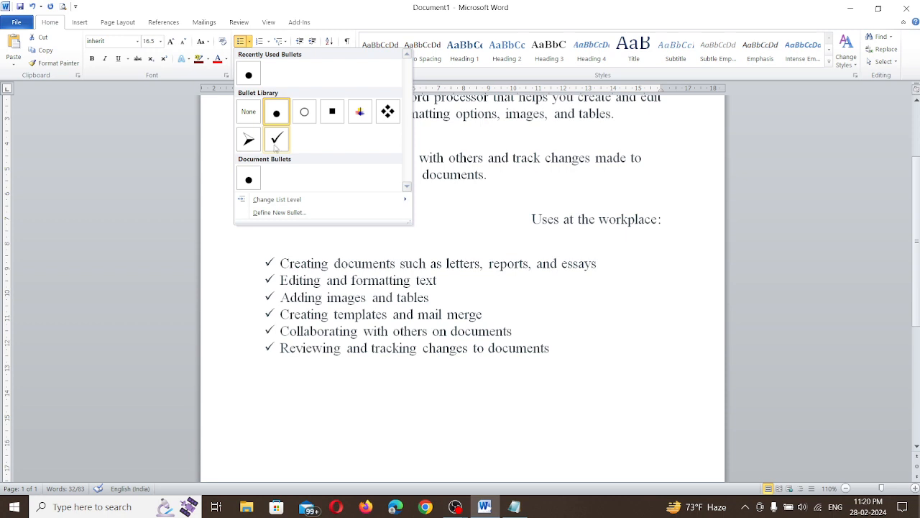
{"action": "left_click", "coordinate": [238, 242]}
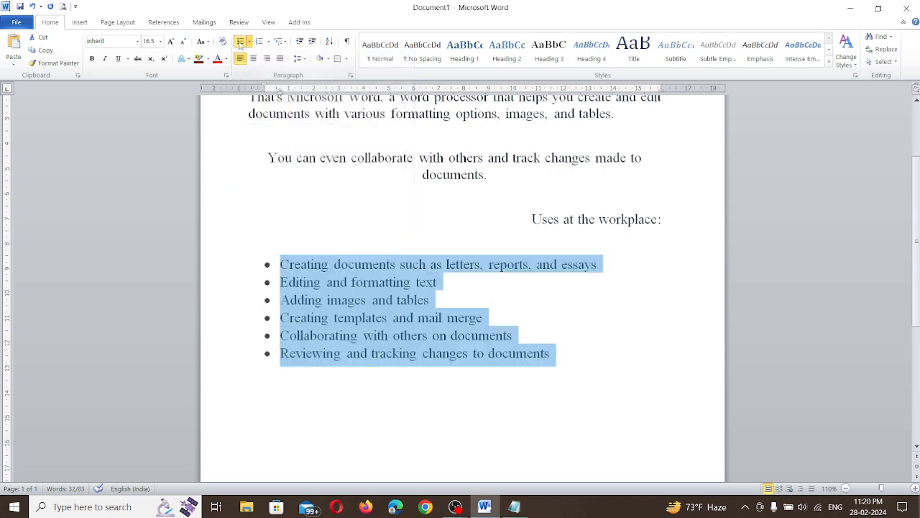
{"action": "left_click", "coordinate": [241, 44]}
{"action": "left_click", "coordinate": [249, 227]}
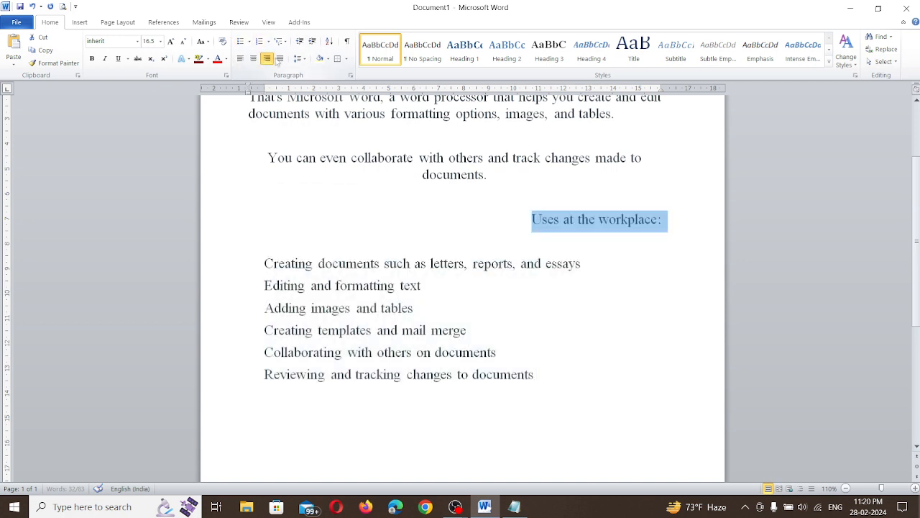
Number the six lines under "Uses at the workplace:" with the 1., 2., 3. format
{"action": "left_click_drag", "start_coordinate": [265, 263], "coordinate": [539, 378]}
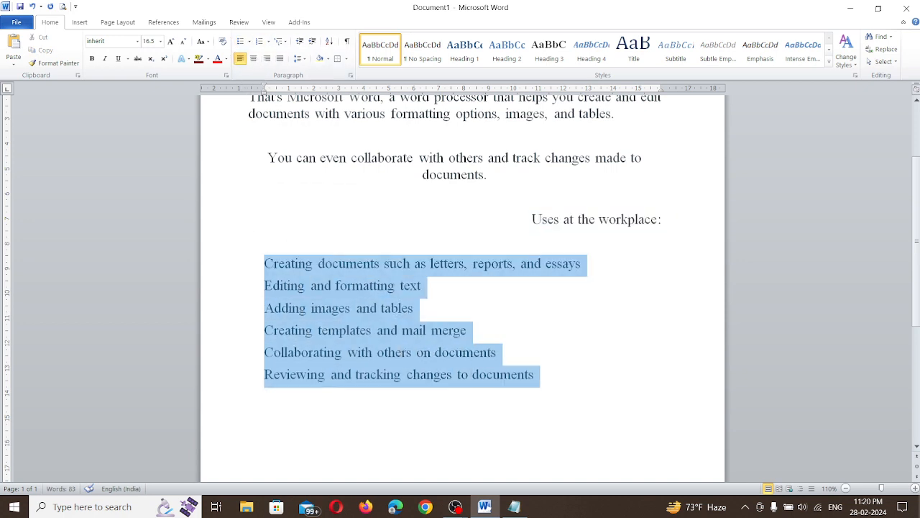
{"action": "left_click", "coordinate": [268, 42]}
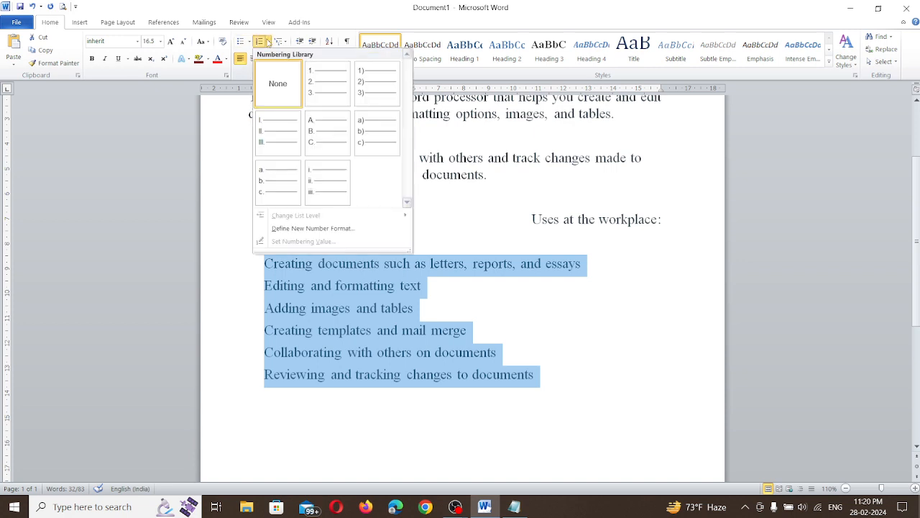
{"action": "left_click", "coordinate": [311, 88]}
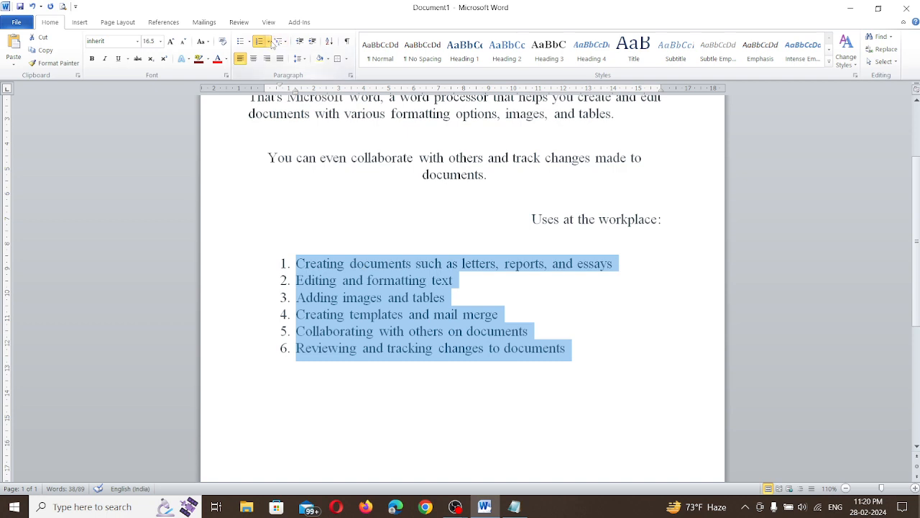
Change the six lines' numbering to uppercase Roman numerals (I., II., III.) and remove the numbering from them
{"action": "left_click", "coordinate": [270, 41]}
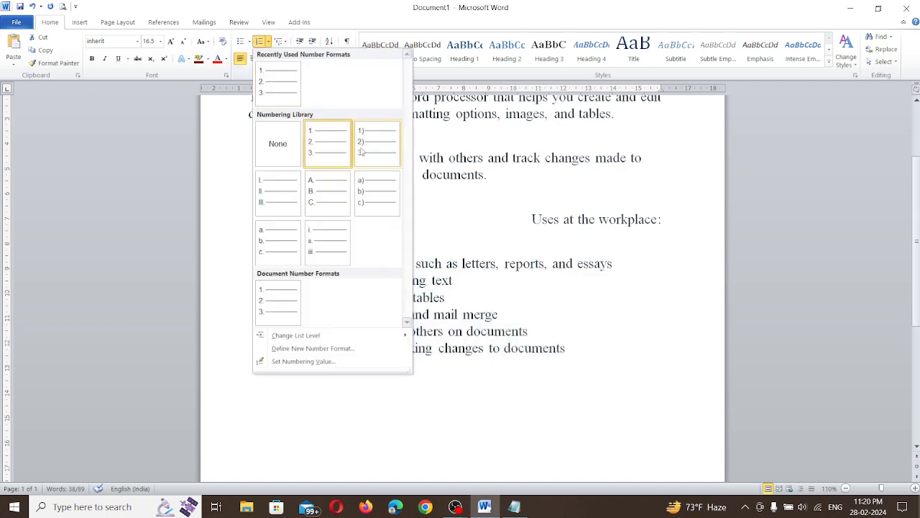
{"action": "left_click", "coordinate": [274, 203]}
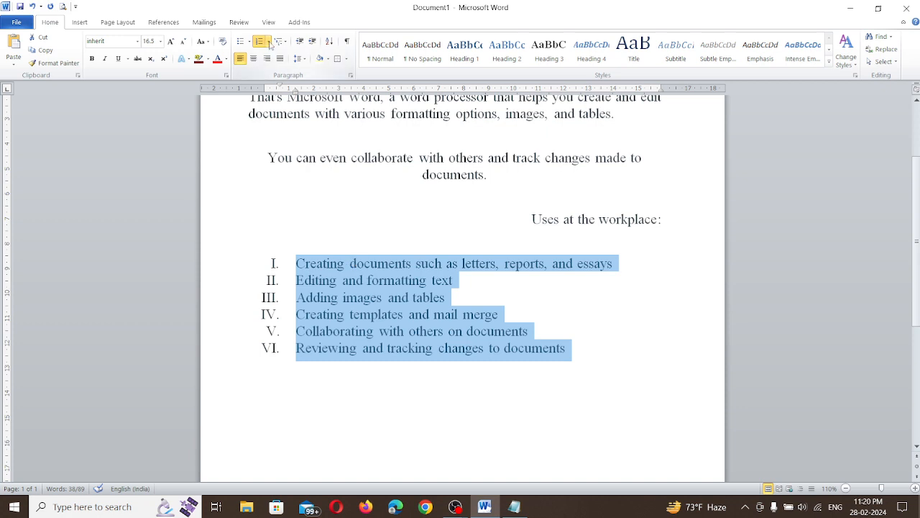
{"action": "left_click", "coordinate": [259, 41]}
{"action": "left_click", "coordinate": [273, 216]}
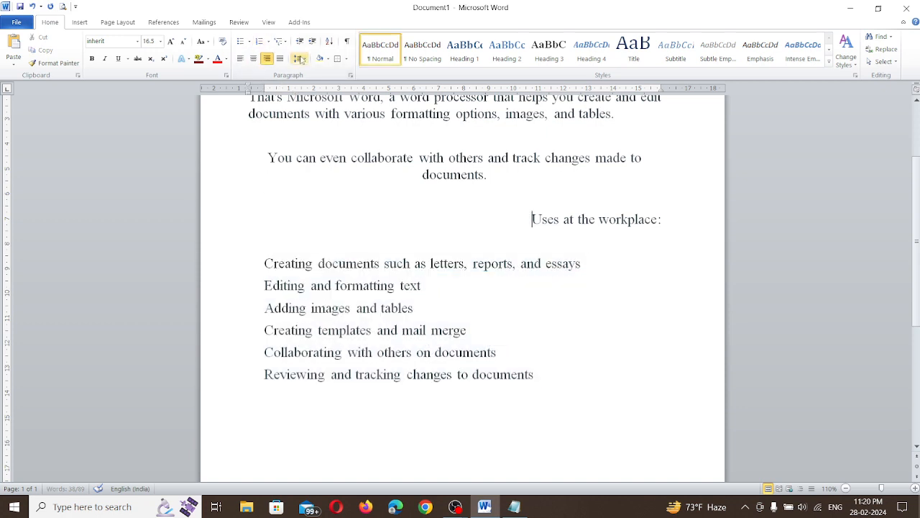
Examine the multilevel list library's styles with the six lines under "Uses at the workplace:" selected, without applying any
{"action": "left_click", "coordinate": [298, 197]}
{"action": "left_click_drag", "start_coordinate": [276, 235], "coordinate": [533, 381]}
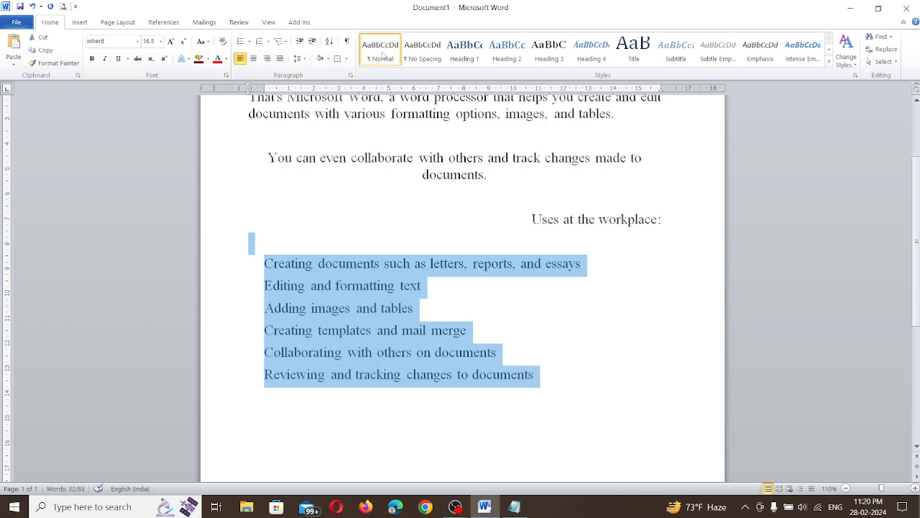
{"action": "left_click", "coordinate": [281, 43]}
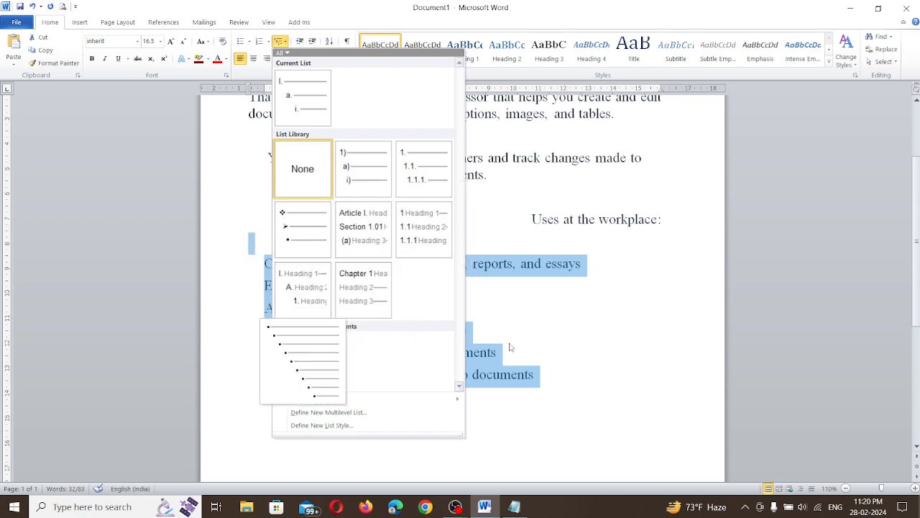
{"action": "left_click", "coordinate": [582, 333]}
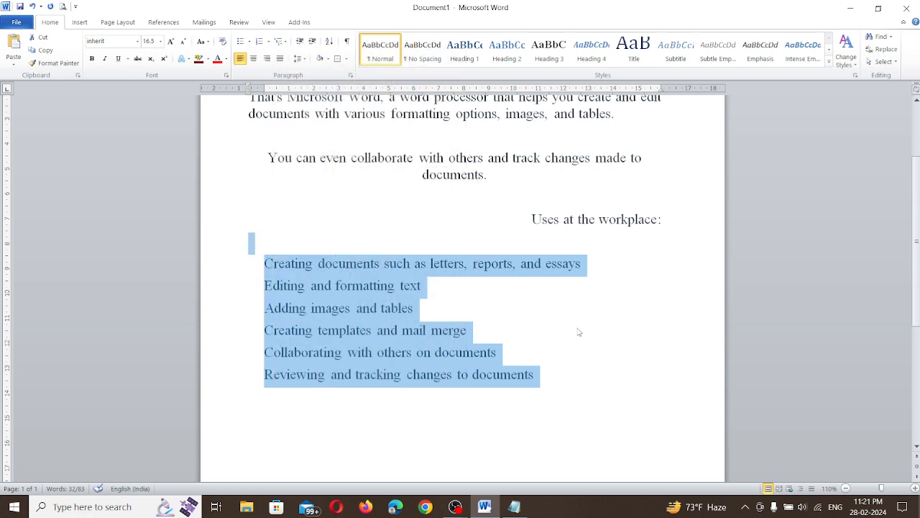
{"action": "left_click", "coordinate": [368, 223]}
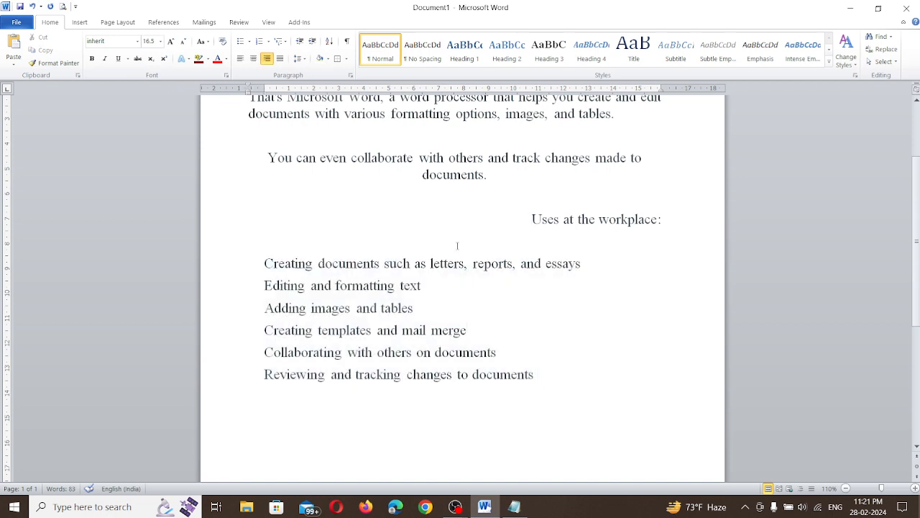
Apply black shading to all of the text from "Microsoft Word" to "Reviewing and tracking changes to documents"
{"action": "scroll", "coordinate": [457, 246], "scroll_direction": "up", "scroll_amount": 3}
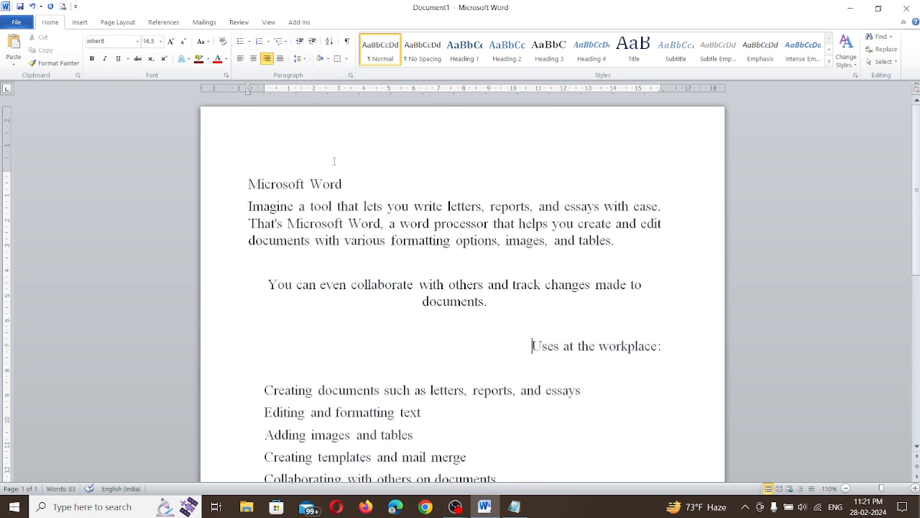
{"action": "left_click_drag", "start_coordinate": [248, 184], "coordinate": [549, 321]}
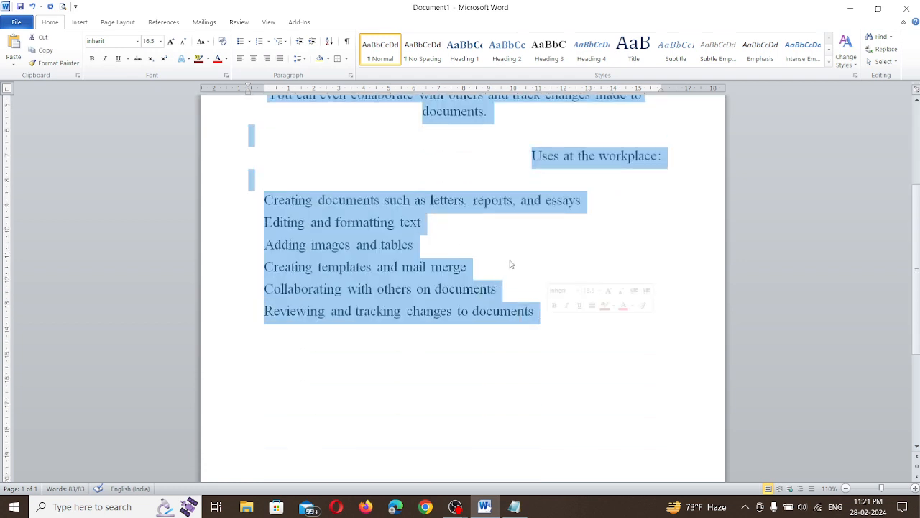
{"action": "scroll", "coordinate": [343, 160], "scroll_direction": "up", "scroll_amount": 5}
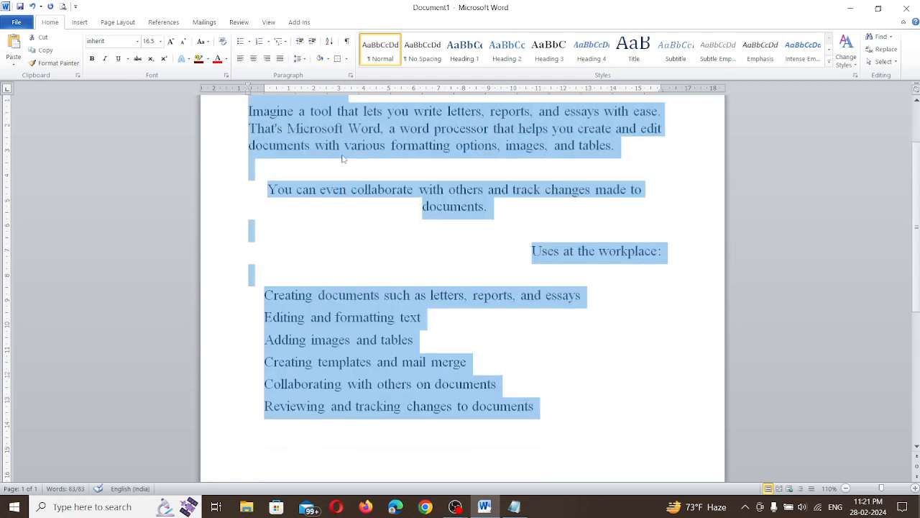
{"action": "left_click", "coordinate": [328, 60]}
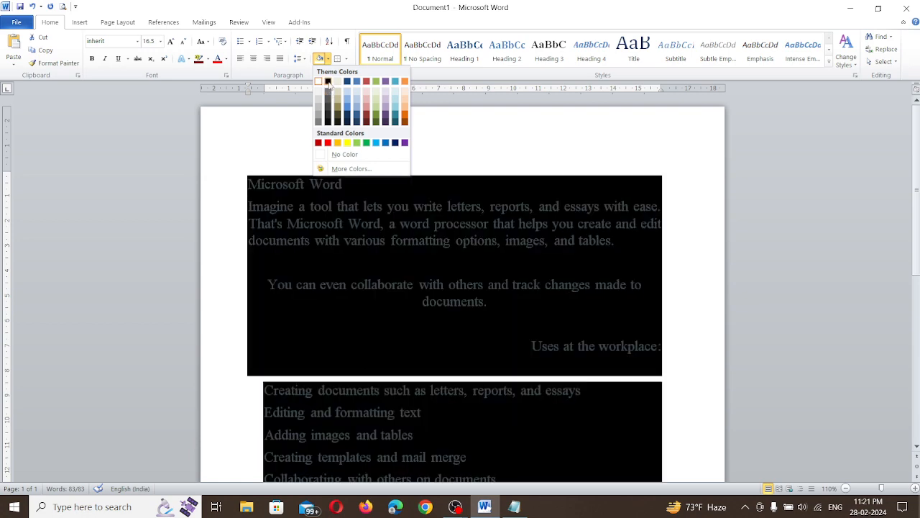
{"action": "left_click", "coordinate": [328, 81]}
{"action": "scroll", "coordinate": [389, 255], "scroll_direction": "down", "scroll_amount": 2}
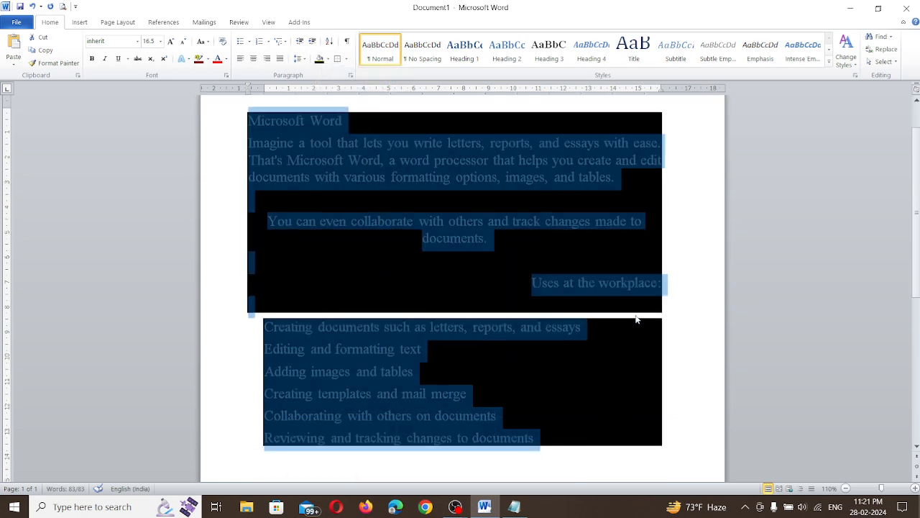
{"action": "left_click", "coordinate": [676, 302]}
Set the font color of the whole text, from the "Microsoft Word" title to the last list line, to white
{"action": "scroll", "coordinate": [551, 273], "scroll_direction": "up", "scroll_amount": 1}
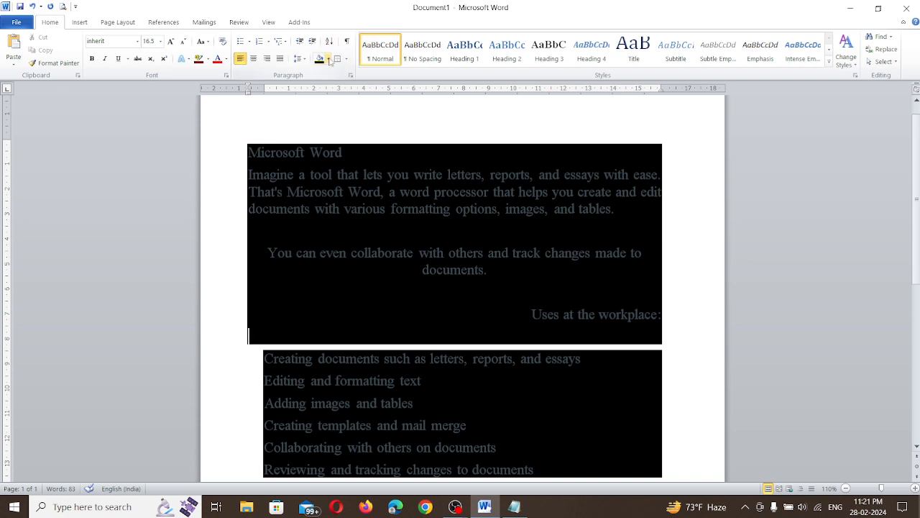
{"action": "left_click", "coordinate": [327, 59]}
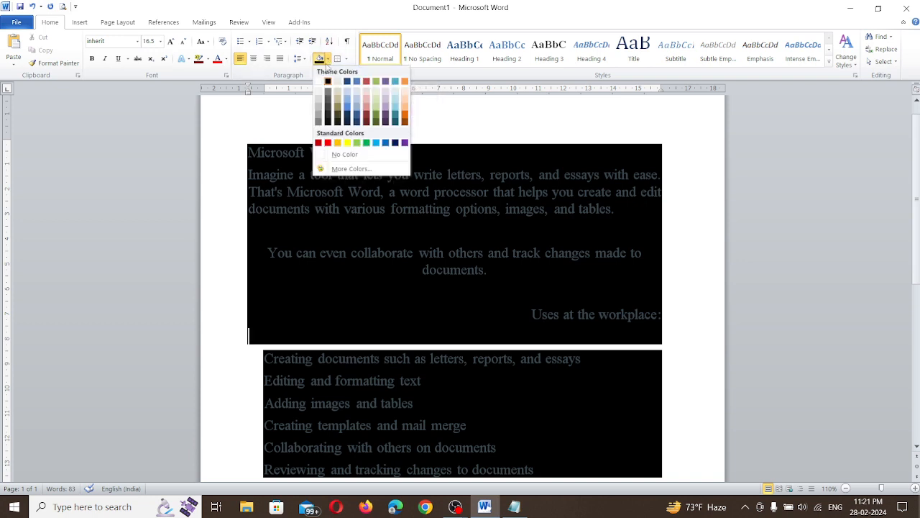
{"action": "key", "text": "Escape"}
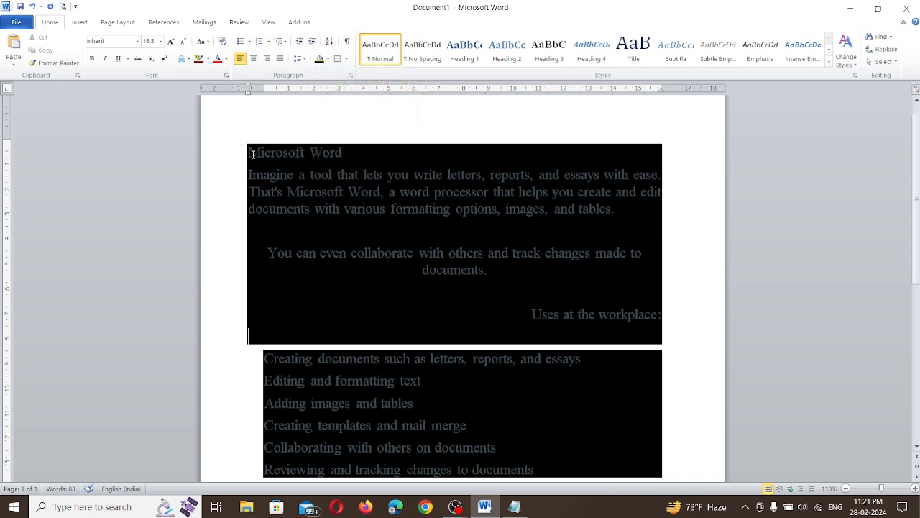
{"action": "left_click_drag", "start_coordinate": [249, 151], "coordinate": [577, 376]}
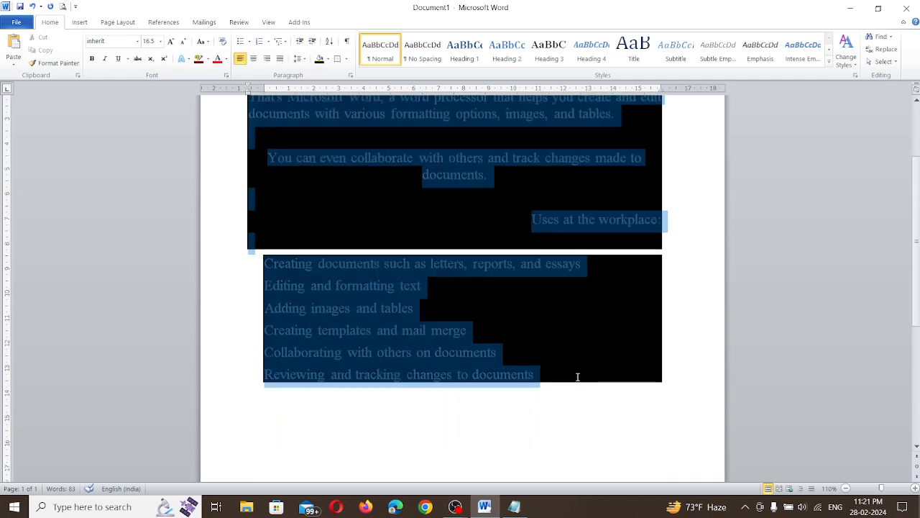
{"action": "left_click", "coordinate": [226, 61]}
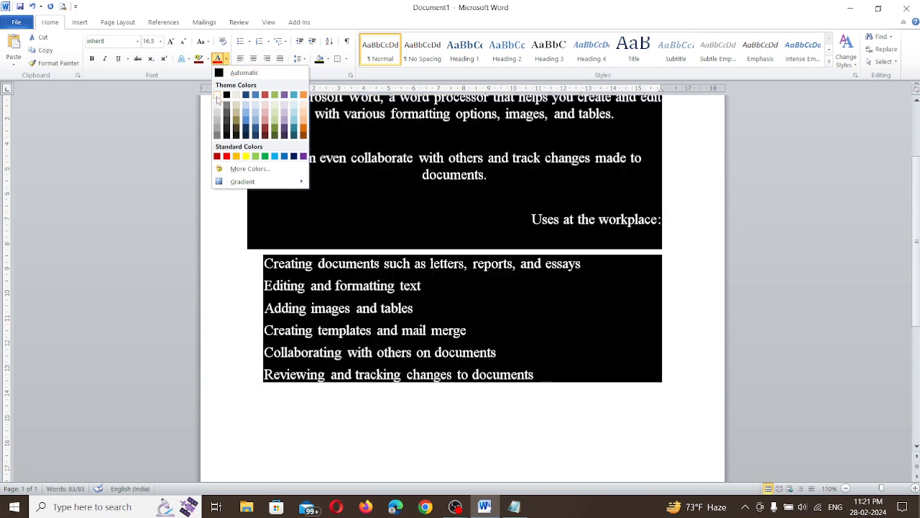
{"action": "left_click", "coordinate": [216, 94]}
{"action": "left_click", "coordinate": [685, 283]}
{"action": "scroll", "coordinate": [686, 282], "scroll_direction": "up", "scroll_amount": 3}
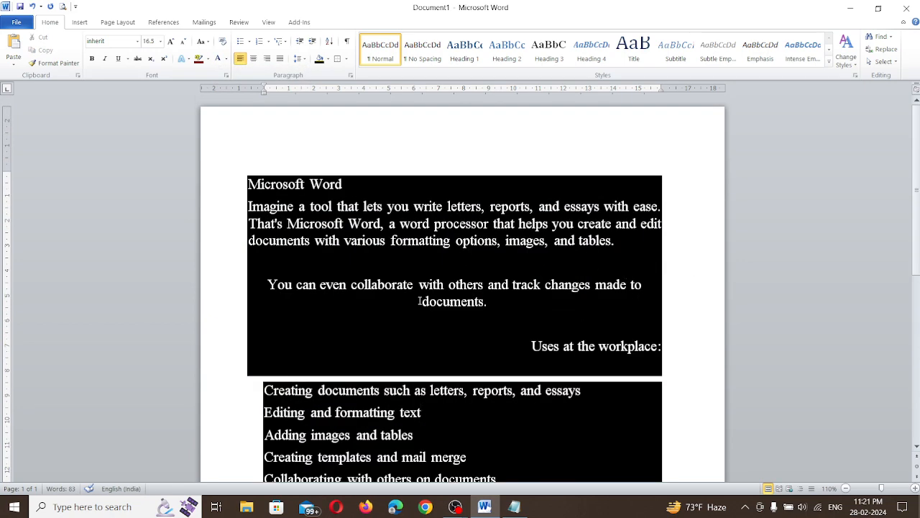
Add four blank lines below "Reviewing and tracking changes to documents"
{"action": "scroll", "coordinate": [382, 273], "scroll_direction": "down", "scroll_amount": 1}
{"action": "scroll", "coordinate": [489, 345], "scroll_direction": "down", "scroll_amount": 2}
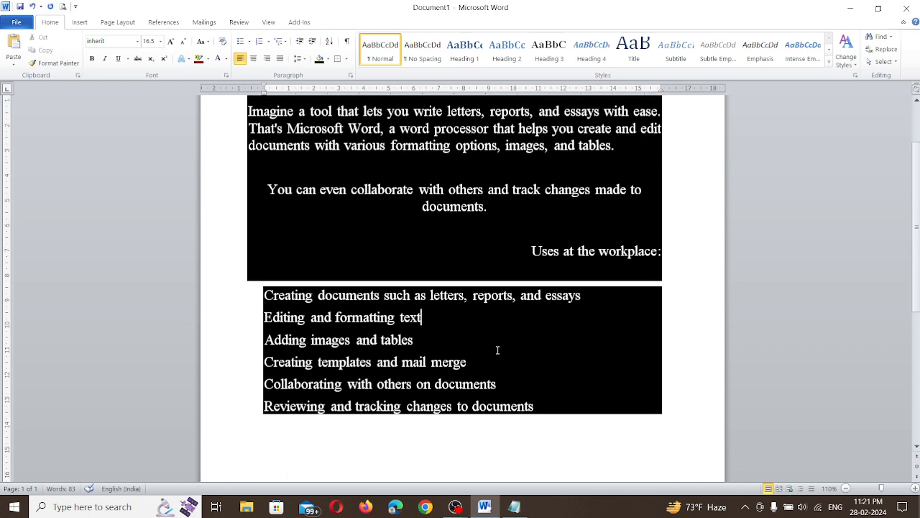
{"action": "left_click", "coordinate": [550, 407]}
{"action": "key", "text": "Return"}
{"action": "type", "text": "\\"}
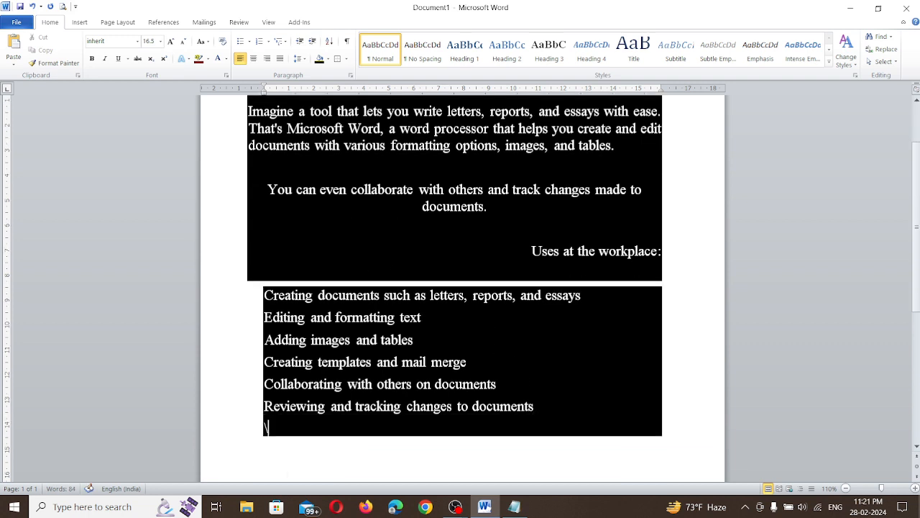
{"action": "key", "text": "BackSpace"}
{"action": "key", "text": "Return"}
{"action": "key", "text": "Return"}
{"action": "key", "text": "Return"}
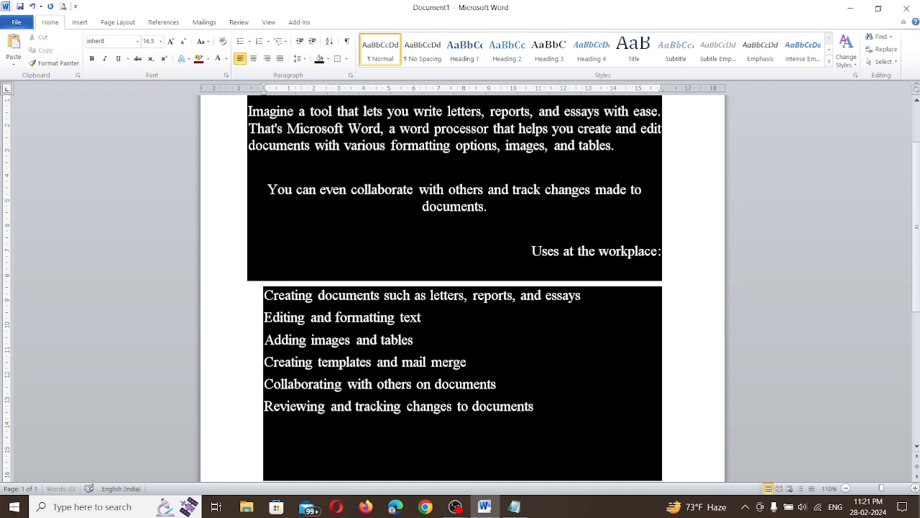
{"action": "scroll", "coordinate": [547, 220], "scroll_direction": "up", "scroll_amount": 3}
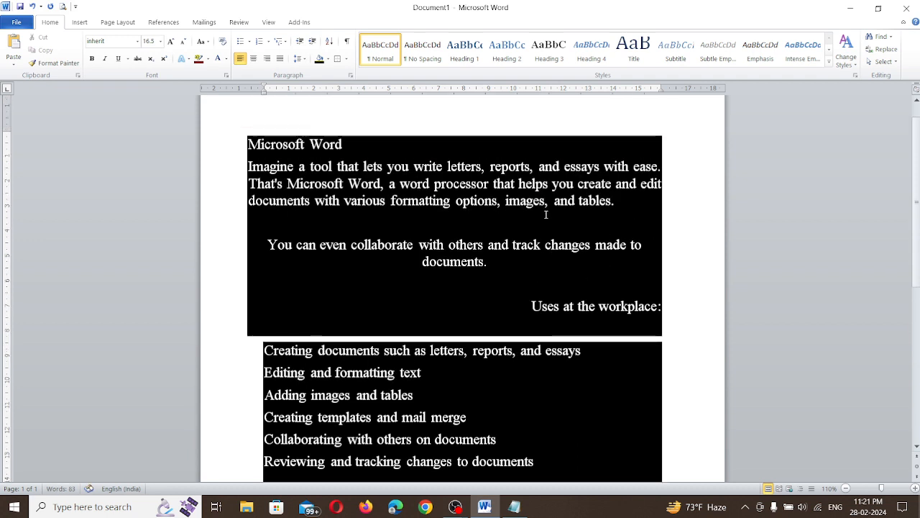
{"action": "scroll", "coordinate": [546, 214], "scroll_direction": "down", "scroll_amount": 2}
{"action": "scroll", "coordinate": [546, 214], "scroll_direction": "down", "scroll_amount": 2}
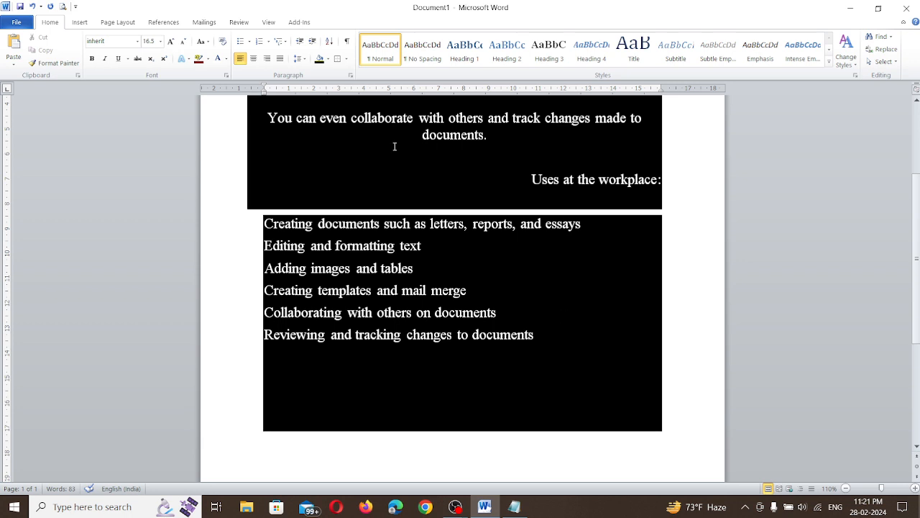
Change the shading from the "Microsoft Word" title down through the blank lines to Dark Blue, Text 2, Lighter 40%
{"action": "left_click_drag", "start_coordinate": [284, 418], "coordinate": [268, 97]}
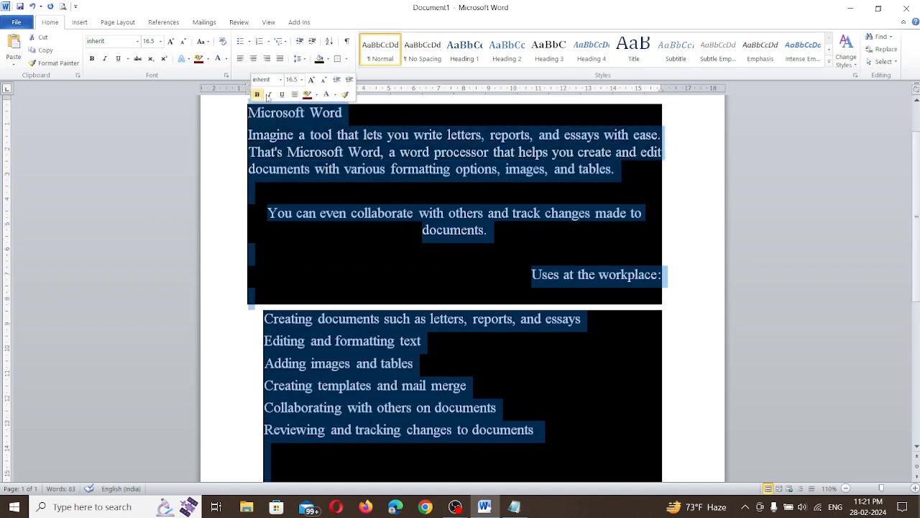
{"action": "left_click", "coordinate": [328, 58]}
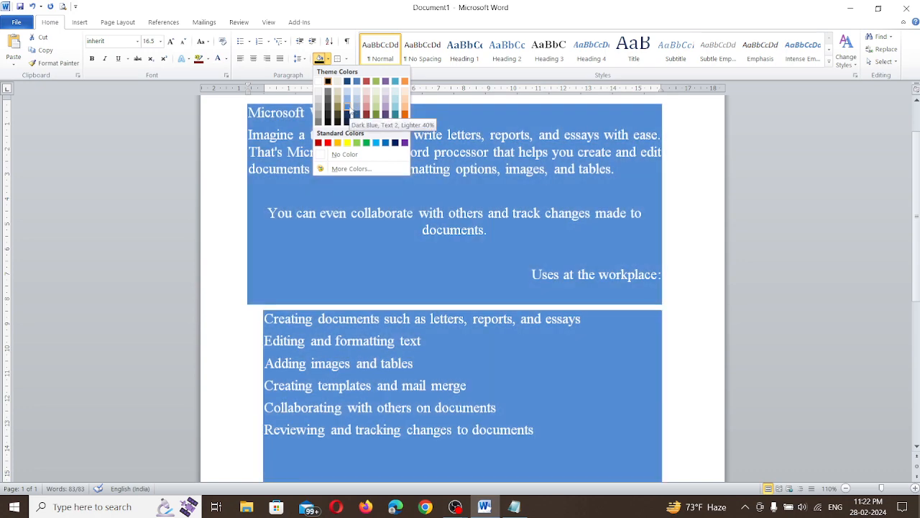
{"action": "left_click", "coordinate": [348, 107]}
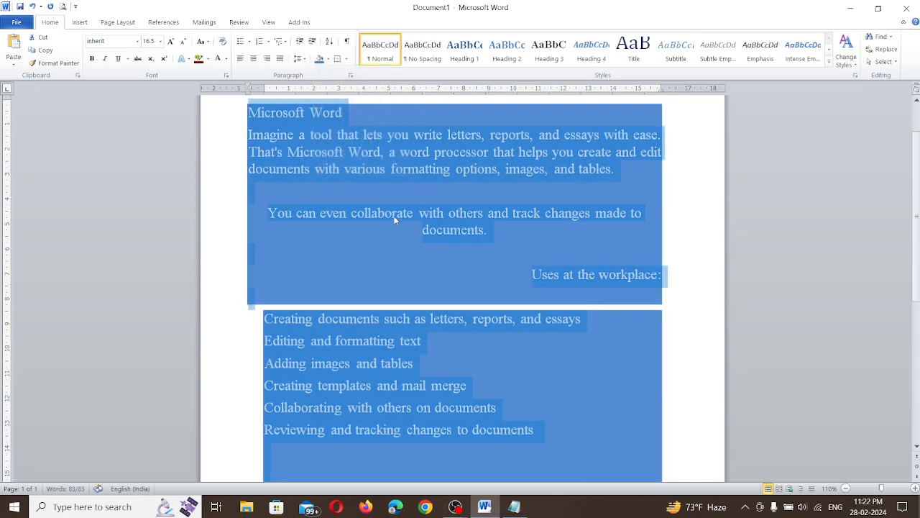
{"action": "left_click", "coordinate": [369, 185]}
Apply the same light blue shading to the last blank line that is still black
{"action": "scroll", "coordinate": [382, 199], "scroll_direction": "down", "scroll_amount": 3}
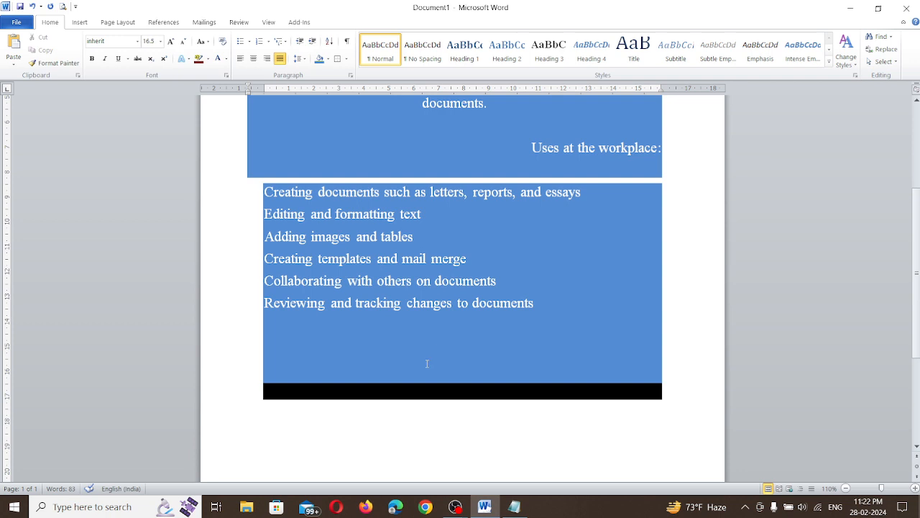
{"action": "left_click", "coordinate": [403, 398]}
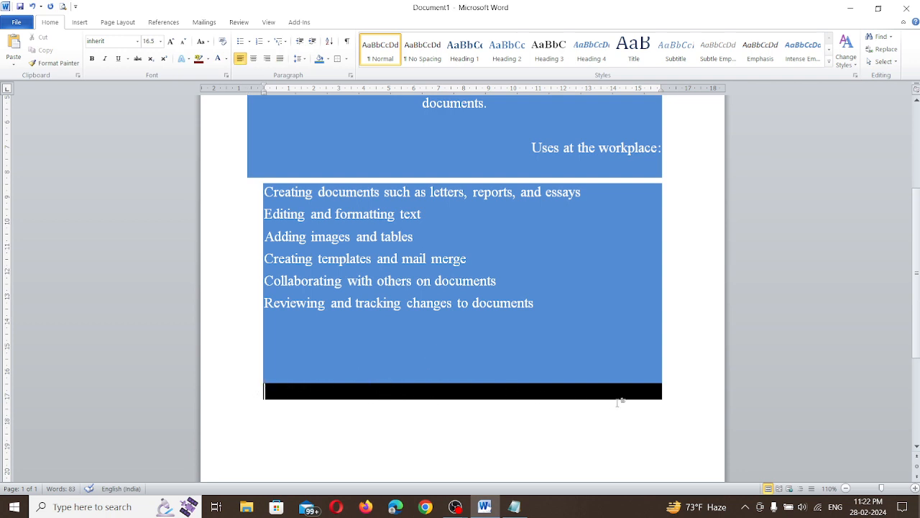
{"action": "left_click", "coordinate": [320, 58]}
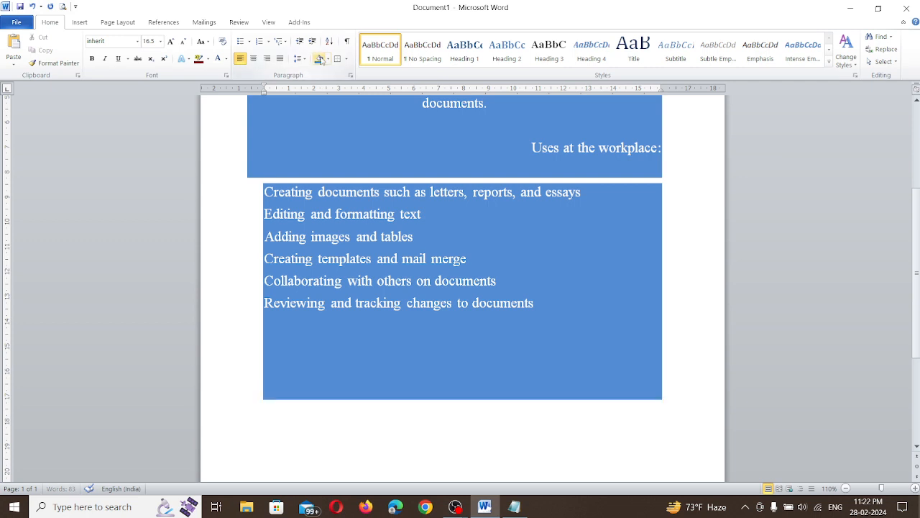
{"action": "scroll", "coordinate": [381, 360], "scroll_direction": "up", "scroll_amount": 5}
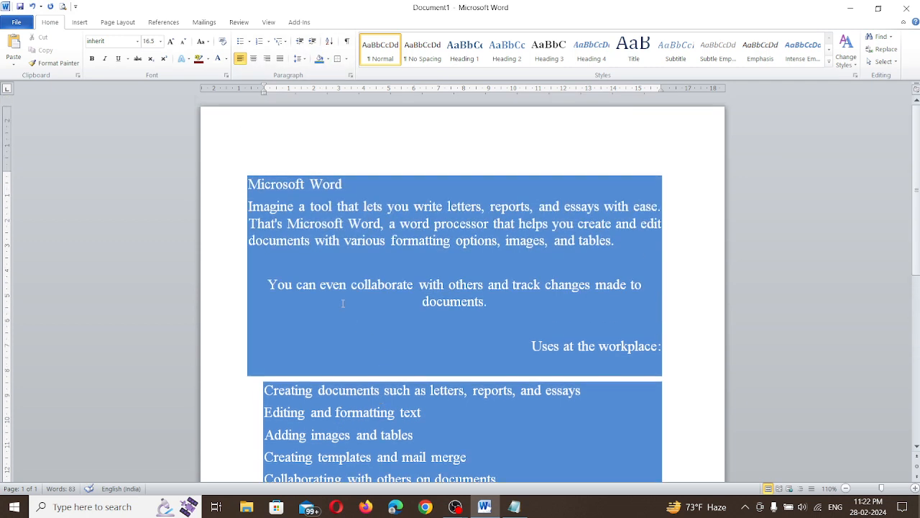
Shade the "Microsoft Word" title line in dark navy blue
{"action": "left_click_drag", "start_coordinate": [366, 186], "coordinate": [246, 177]}
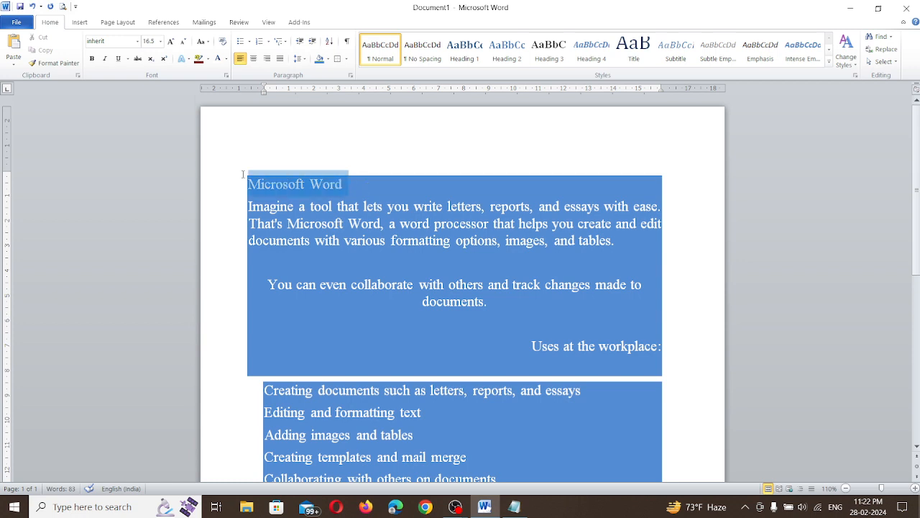
{"action": "left_click", "coordinate": [327, 59]}
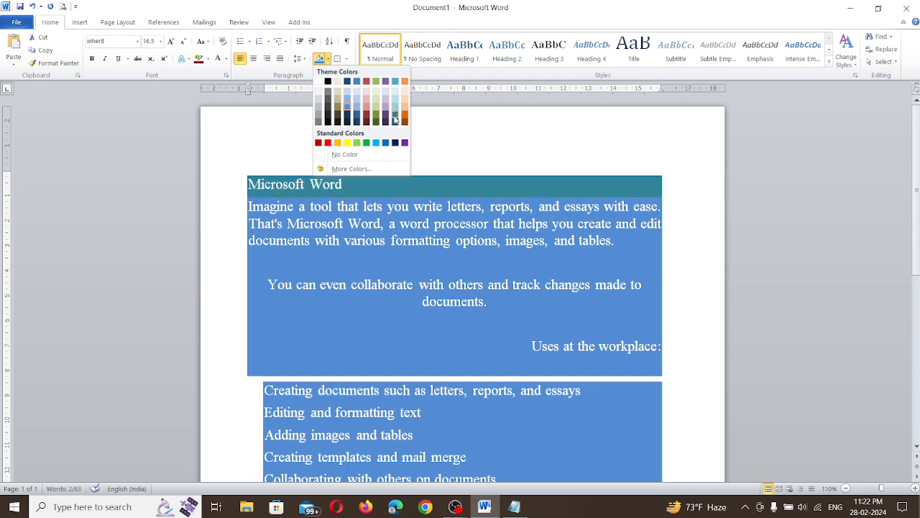
{"action": "left_click", "coordinate": [346, 121]}
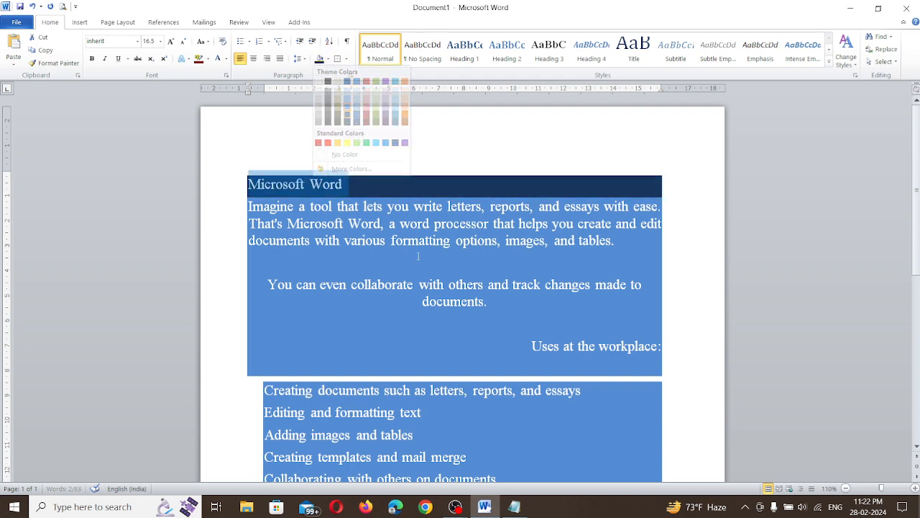
{"action": "left_click", "coordinate": [479, 157]}
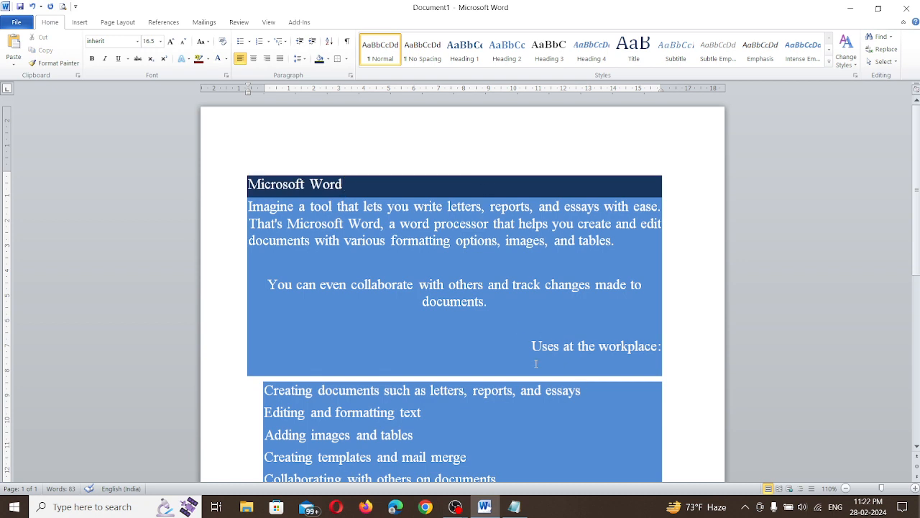
Center the "Uses at the workplace:" line and give it dark orange shading
{"action": "left_click_drag", "start_coordinate": [532, 347], "coordinate": [661, 346]}
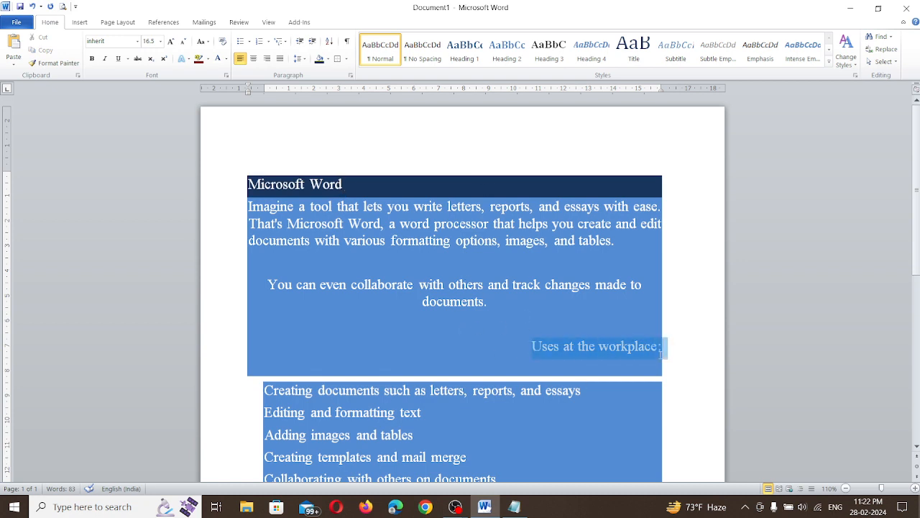
{"action": "left_click", "coordinate": [253, 59]}
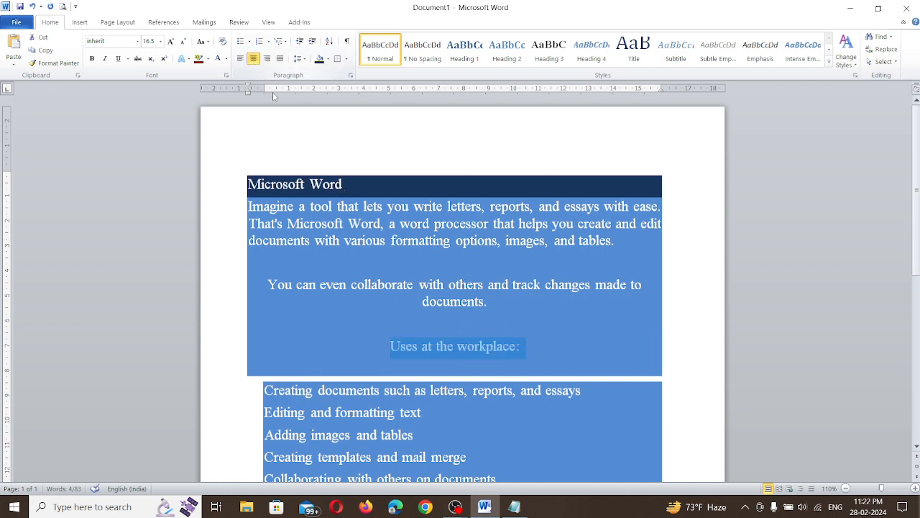
{"action": "left_click", "coordinate": [326, 59]}
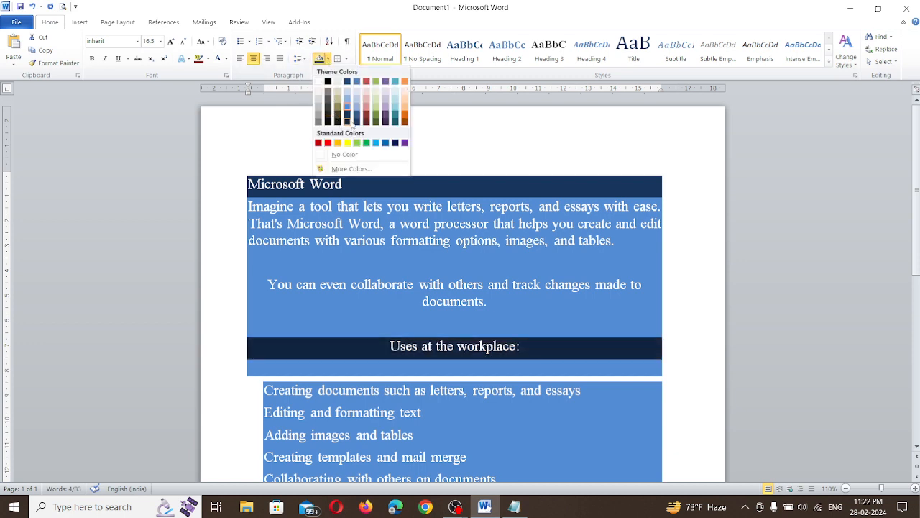
{"action": "left_click", "coordinate": [408, 118]}
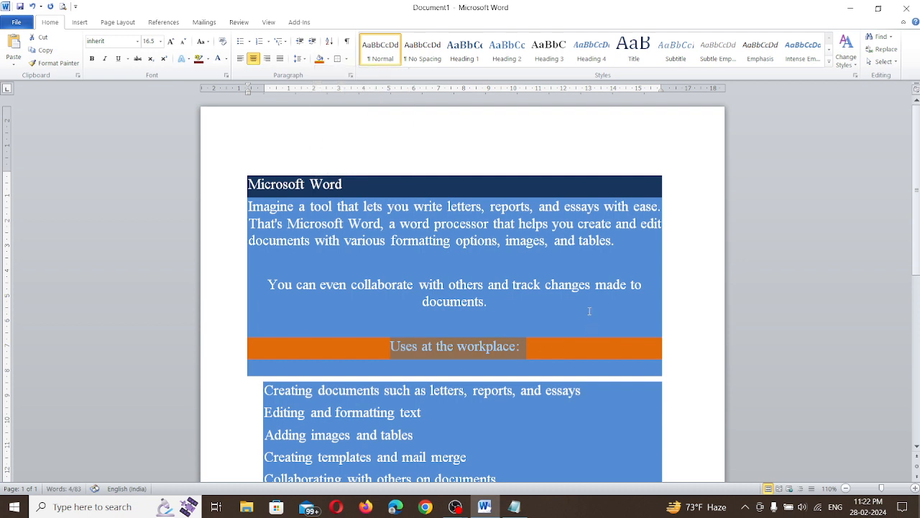
{"action": "scroll", "coordinate": [591, 306], "scroll_direction": "down", "scroll_amount": 2}
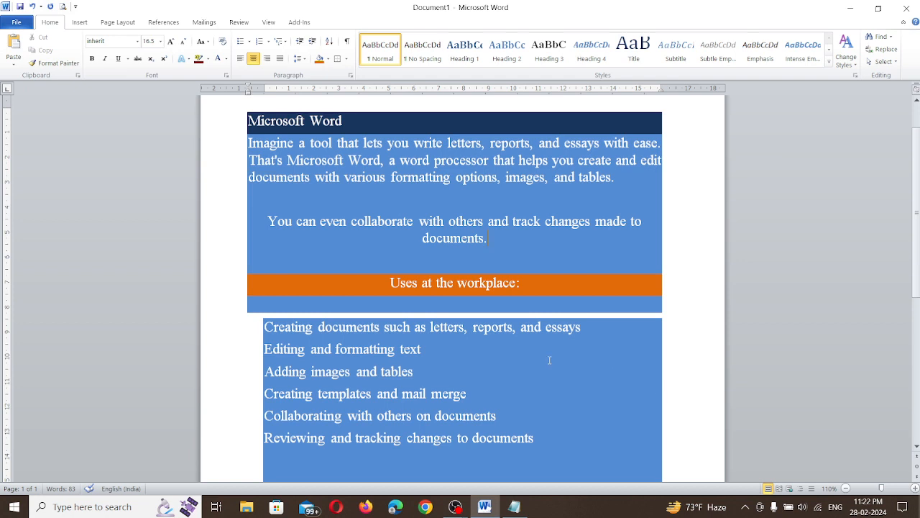
{"action": "left_click", "coordinate": [416, 351]}
{"action": "scroll", "coordinate": [439, 345], "scroll_direction": "up", "scroll_amount": 2}
{"action": "scroll", "coordinate": [431, 334], "scroll_direction": "down", "scroll_amount": 3}
{"action": "scroll", "coordinate": [427, 323], "scroll_direction": "up", "scroll_amount": 3}
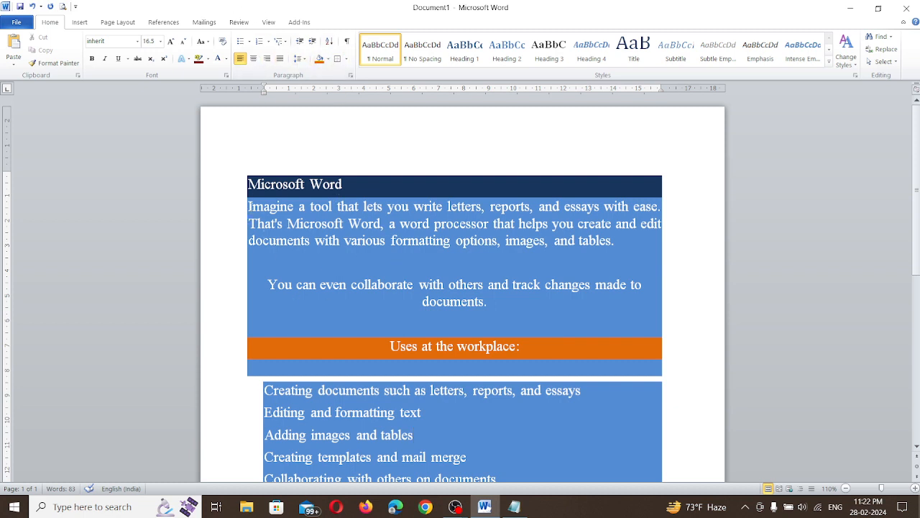
Shade the "Imagine a tool that lets you write letters" paragraph in the same dark orange as the "Uses at the workplace:" line
{"action": "left_click_drag", "start_coordinate": [249, 206], "coordinate": [616, 248]}
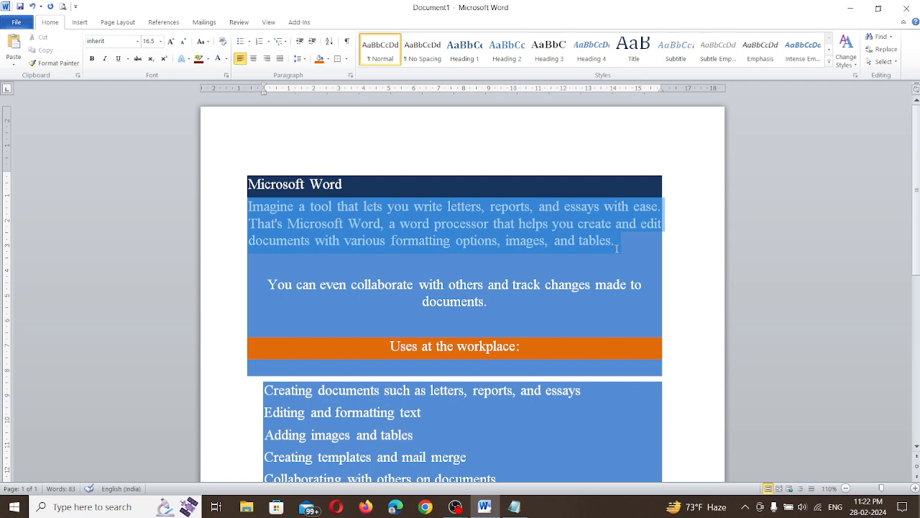
{"action": "key", "text": "ctrl+j"}
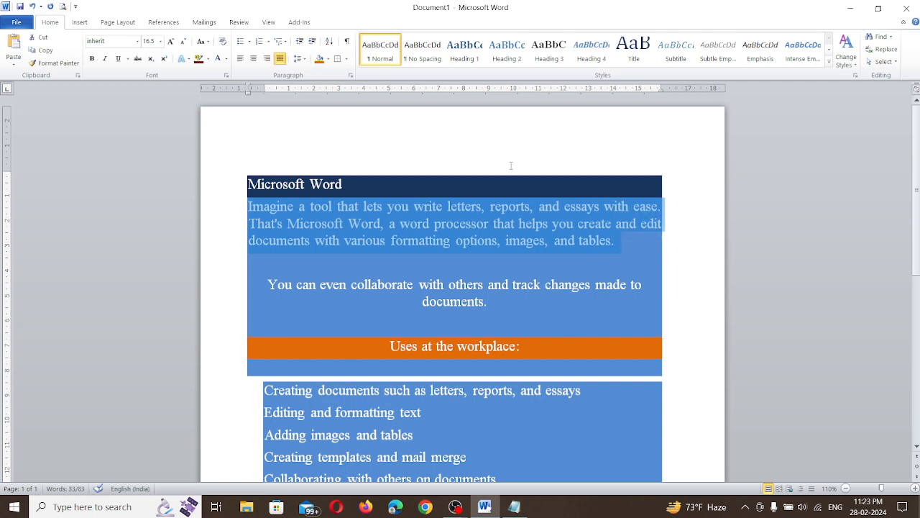
{"action": "left_click", "coordinate": [328, 59]}
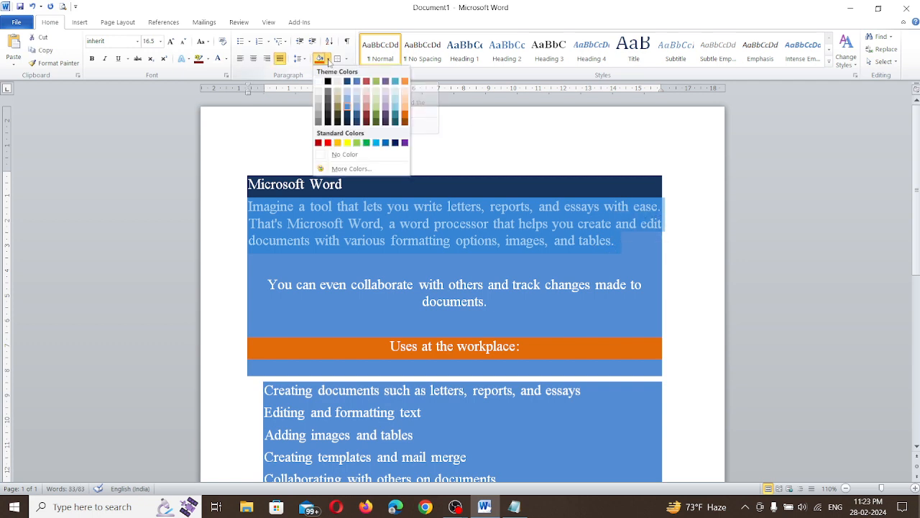
{"action": "left_click", "coordinate": [404, 120]}
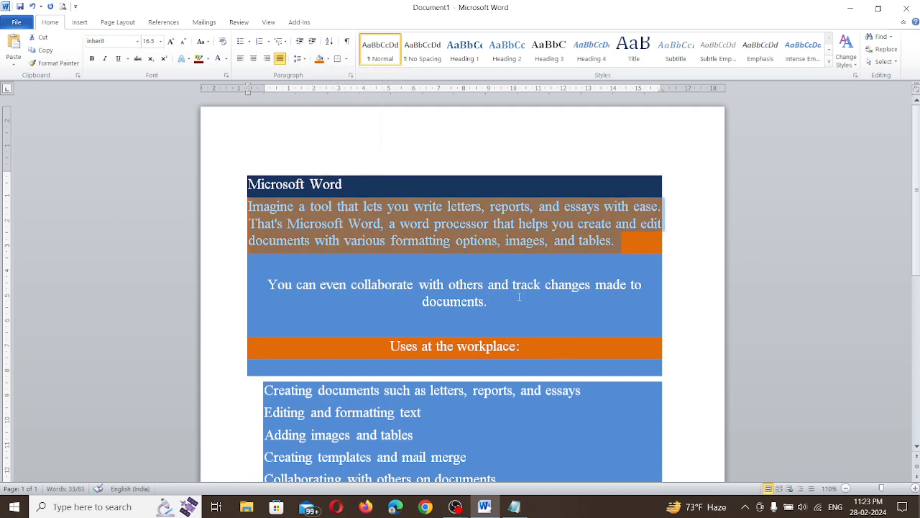
{"action": "left_click", "coordinate": [541, 282]}
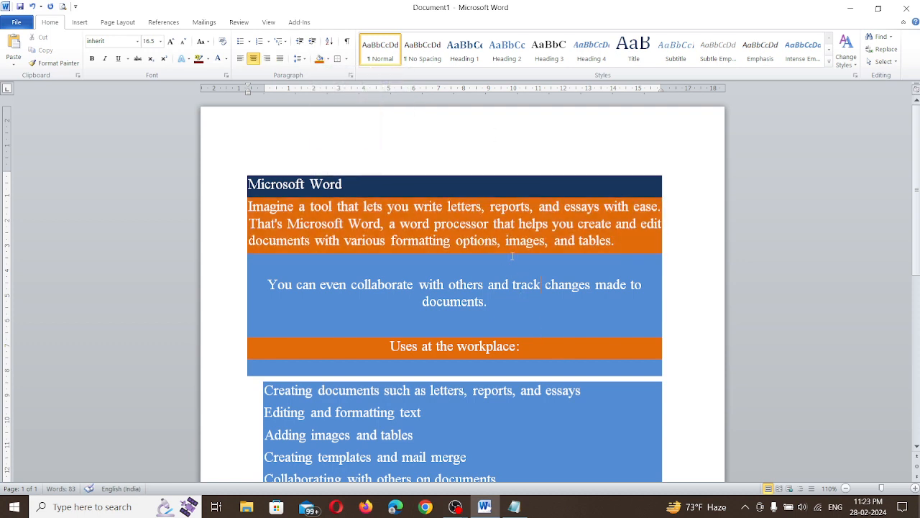
Shade the "You can even collaborate with others" paragraph yellow and change its text colour to black
{"action": "scroll", "coordinate": [512, 256], "scroll_direction": "down", "scroll_amount": 2}
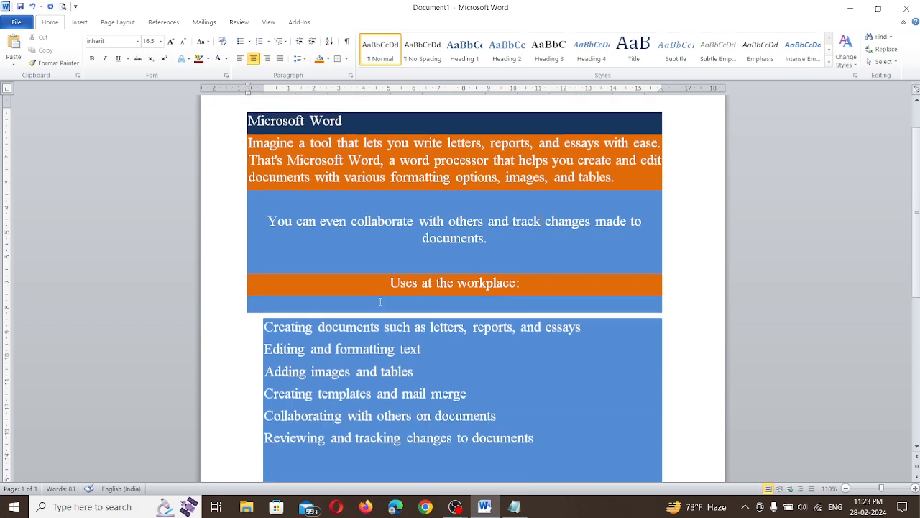
{"action": "left_click_drag", "start_coordinate": [265, 220], "coordinate": [490, 237]}
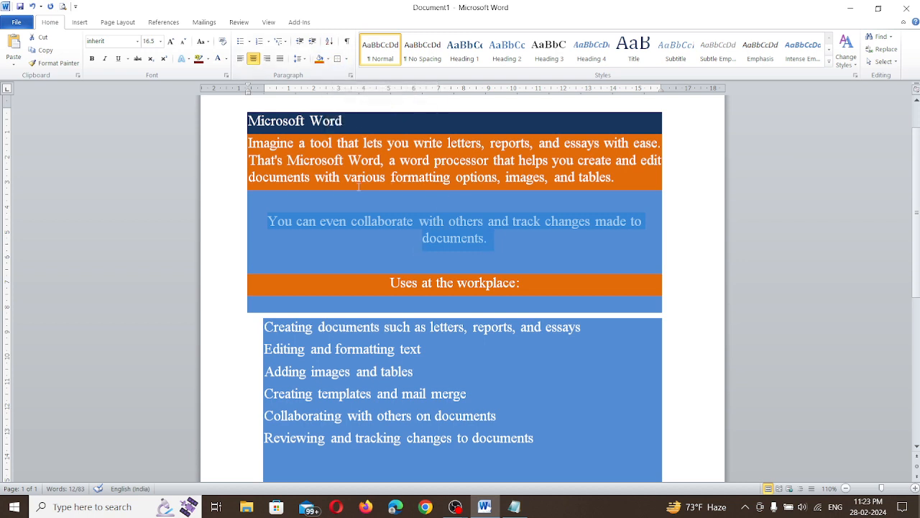
{"action": "left_click", "coordinate": [326, 59]}
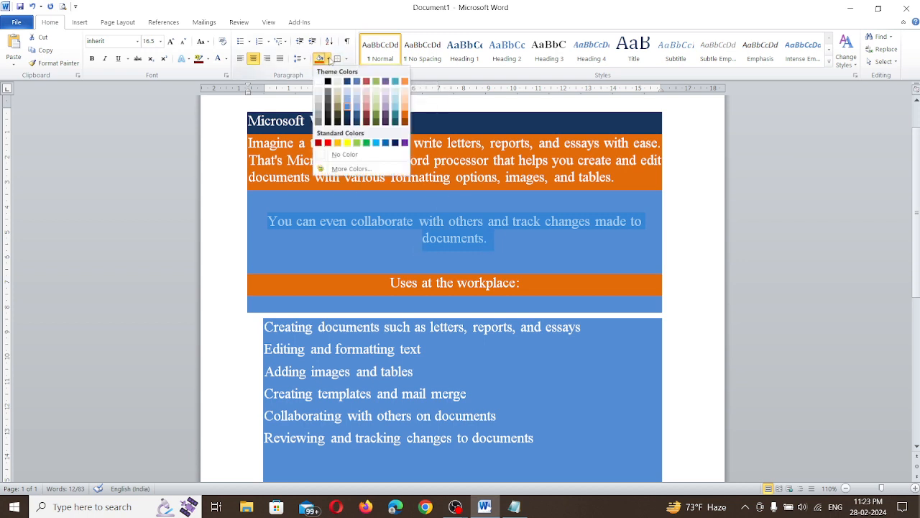
{"action": "left_click", "coordinate": [348, 143]}
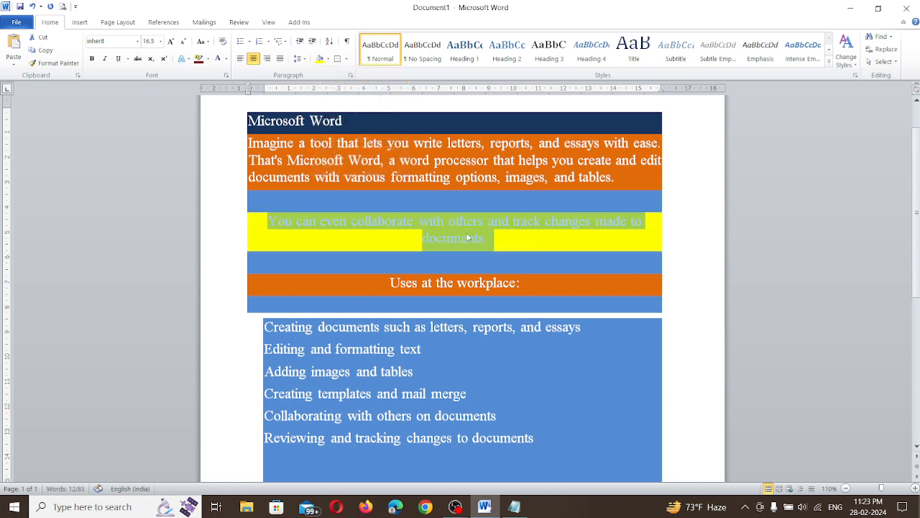
{"action": "left_click", "coordinate": [227, 61]}
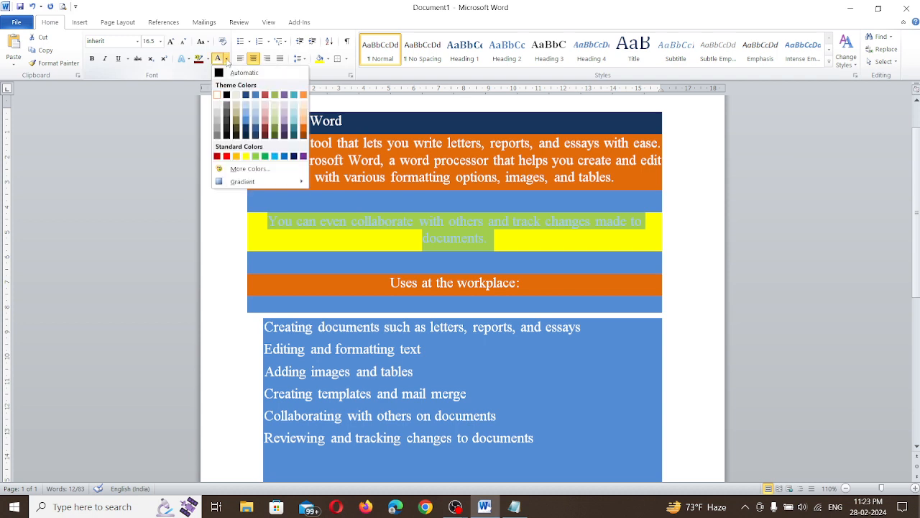
{"action": "left_click", "coordinate": [227, 95]}
{"action": "left_click", "coordinate": [555, 259]}
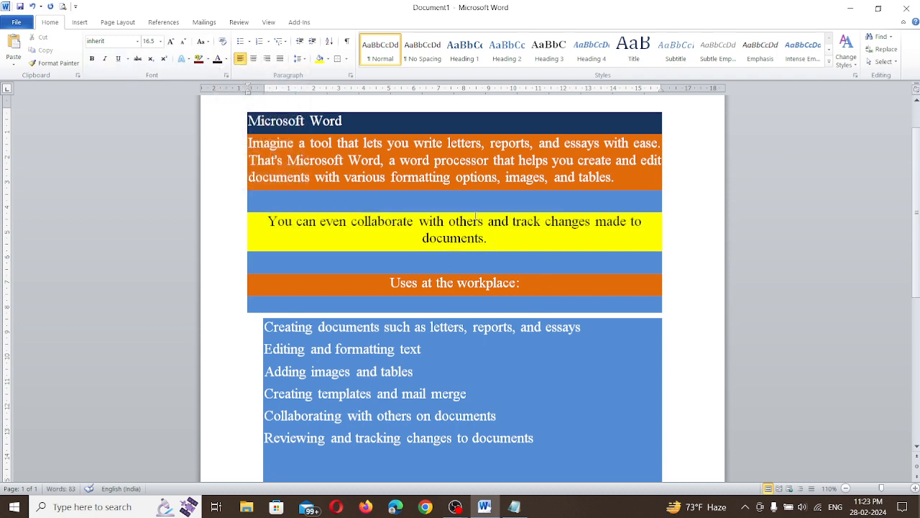
Center the "Microsoft Word" title line
{"action": "scroll", "coordinate": [382, 268], "scroll_direction": "down", "scroll_amount": 1}
{"action": "scroll", "coordinate": [382, 268], "scroll_direction": "up", "scroll_amount": 2}
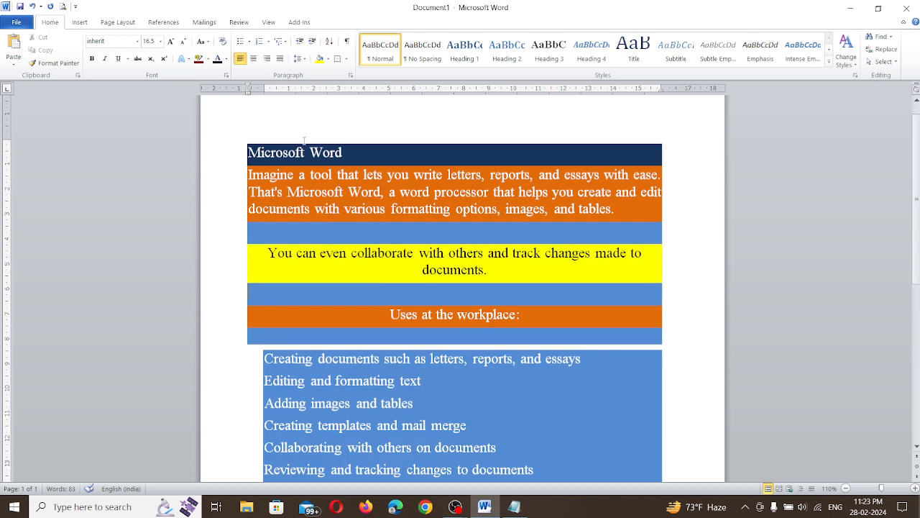
{"action": "left_click_drag", "start_coordinate": [364, 152], "coordinate": [241, 155]}
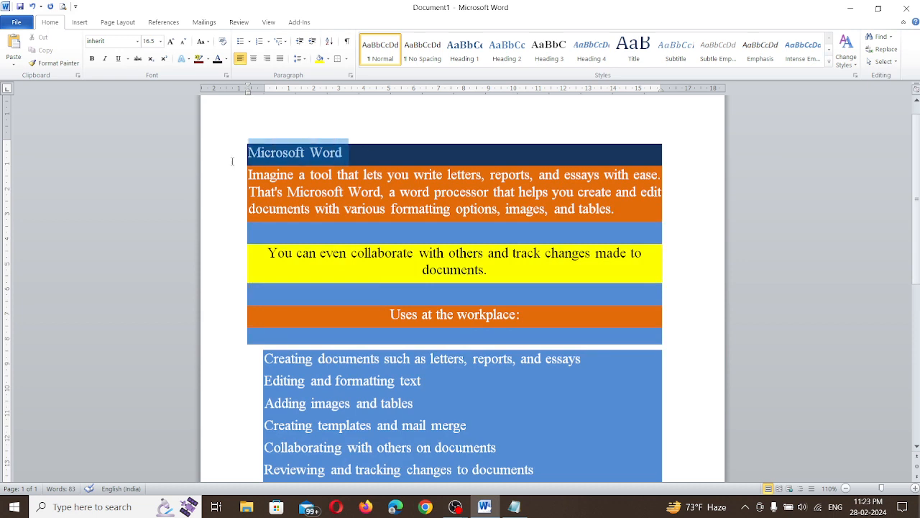
{"action": "left_click", "coordinate": [254, 61]}
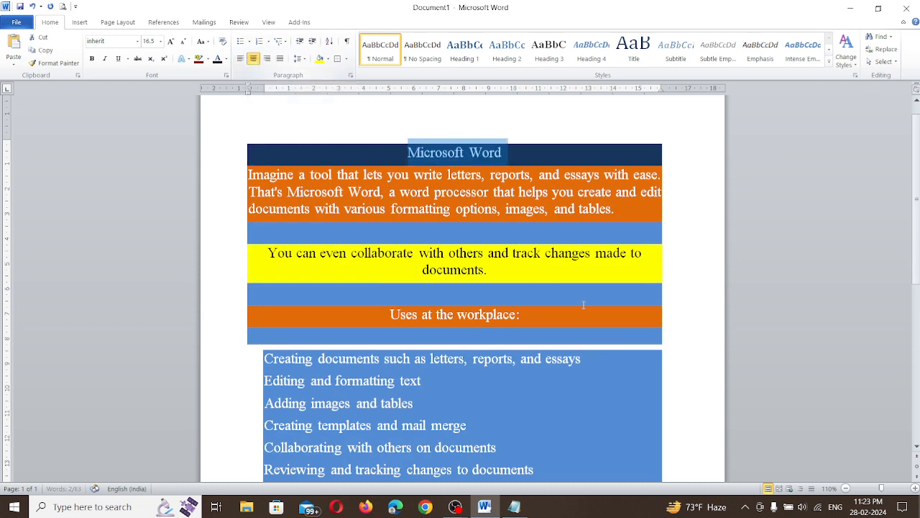
{"action": "left_click", "coordinate": [596, 234]}
Add outside borders around the six lines from "Creating documents such as letters" to "Reviewing and tracking changes to documents"
{"action": "scroll", "coordinate": [519, 217], "scroll_direction": "down", "scroll_amount": 2}
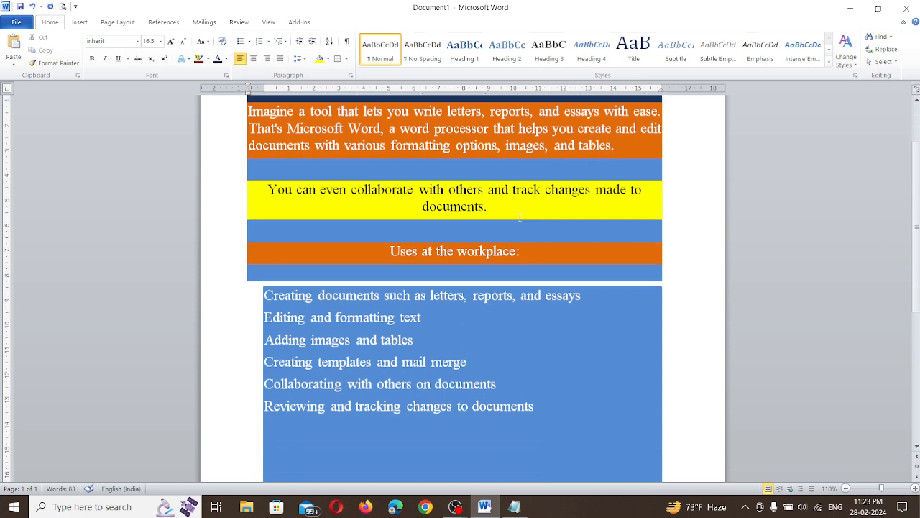
{"action": "scroll", "coordinate": [519, 217], "scroll_direction": "up", "scroll_amount": 2}
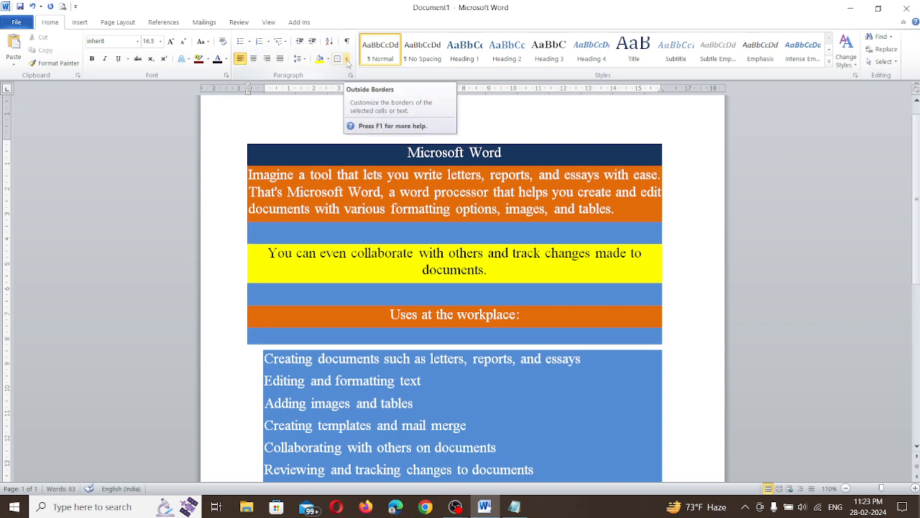
{"action": "left_click", "coordinate": [312, 158]}
{"action": "scroll", "coordinate": [314, 161], "scroll_direction": "down", "scroll_amount": 2}
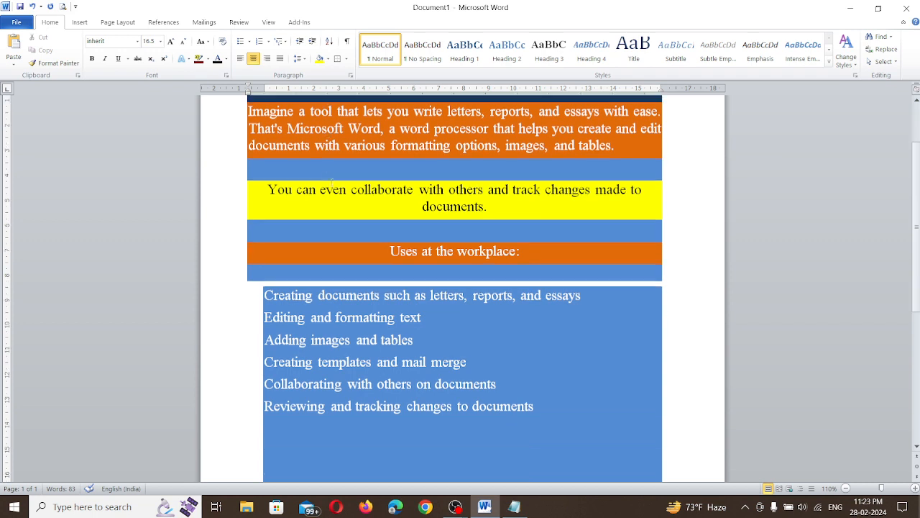
{"action": "scroll", "coordinate": [317, 309], "scroll_direction": "down", "scroll_amount": 2}
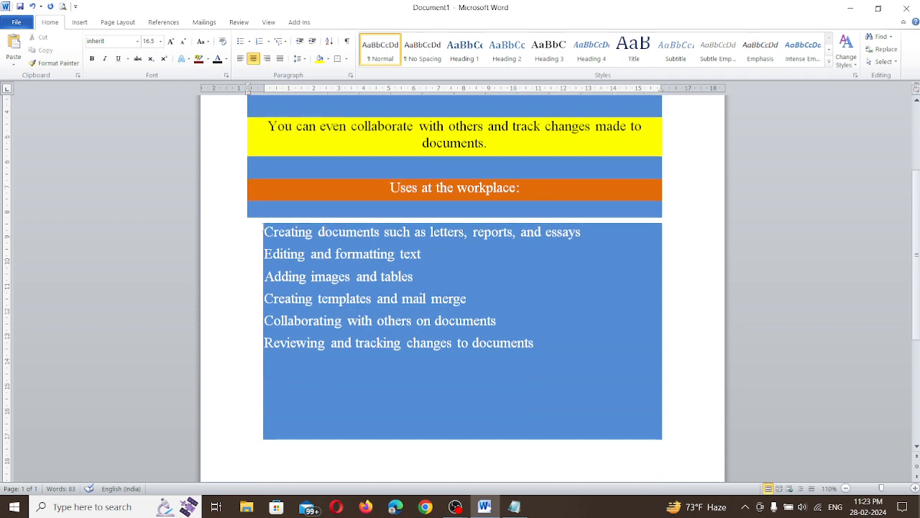
{"action": "left_click_drag", "start_coordinate": [263, 228], "coordinate": [539, 343]}
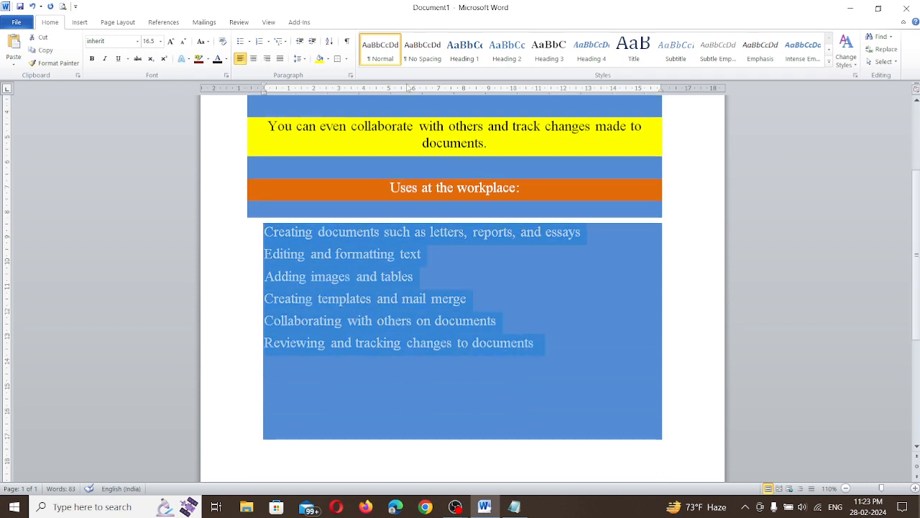
{"action": "left_click", "coordinate": [337, 58]}
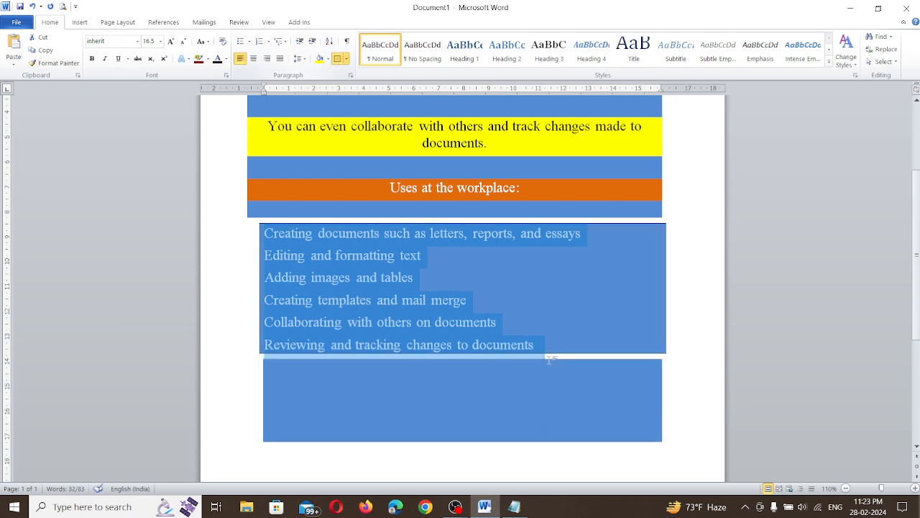
{"action": "left_click", "coordinate": [660, 388]}
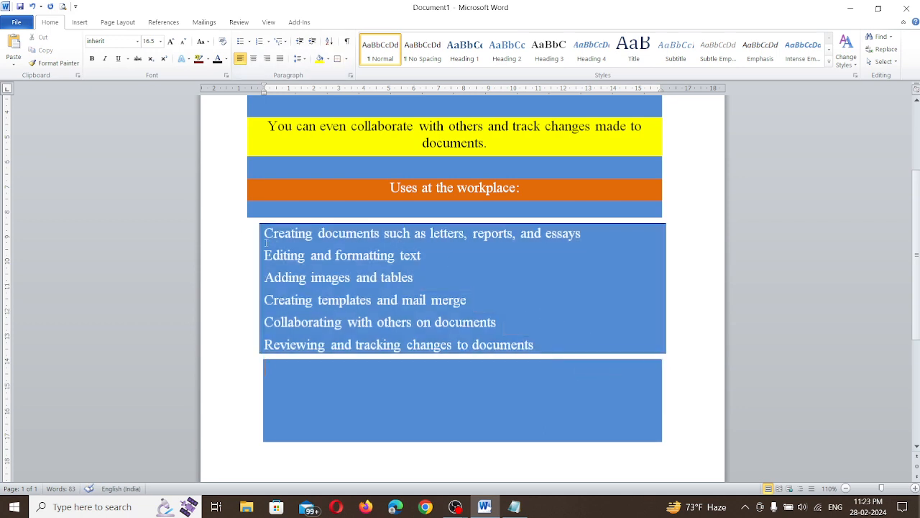
Give the six bordered workplace-use lines white shading and black text
{"action": "left_click", "coordinate": [575, 293]}
{"action": "left_click_drag", "start_coordinate": [564, 341], "coordinate": [249, 236]}
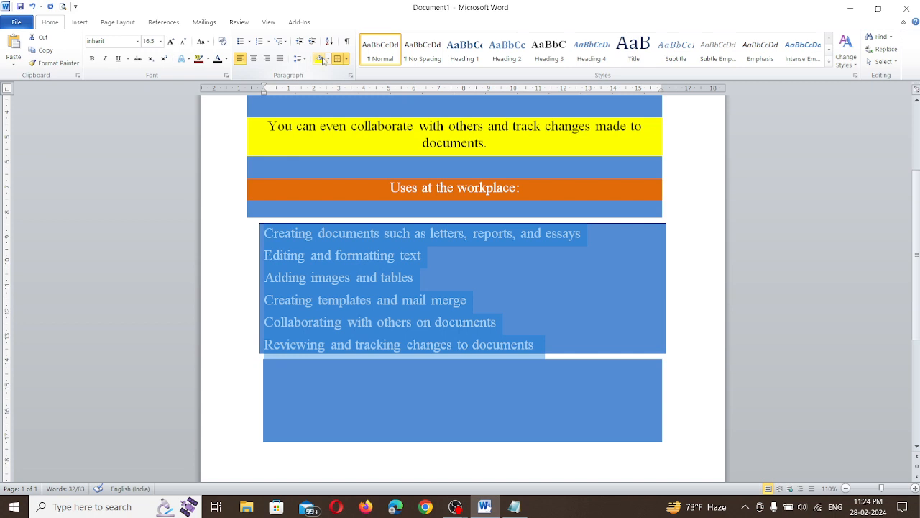
{"action": "left_click", "coordinate": [328, 59]}
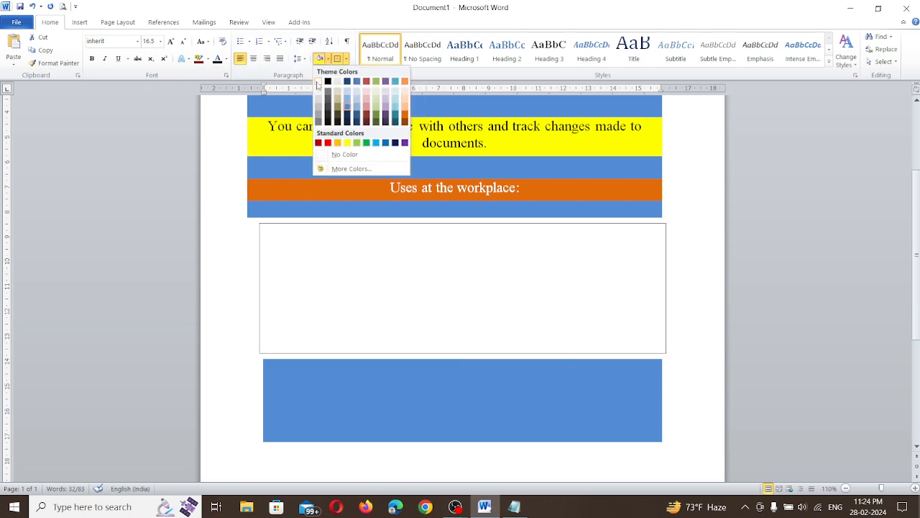
{"action": "left_click", "coordinate": [318, 85]}
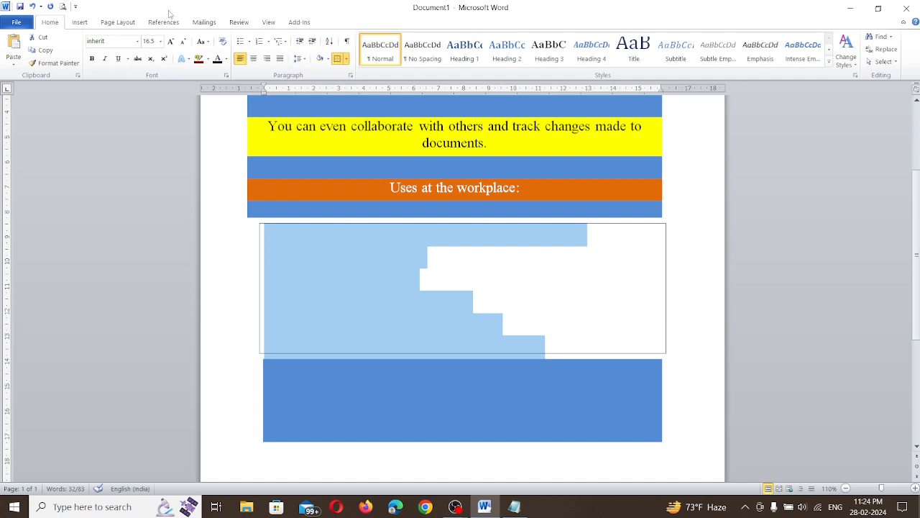
{"action": "left_click", "coordinate": [218, 58]}
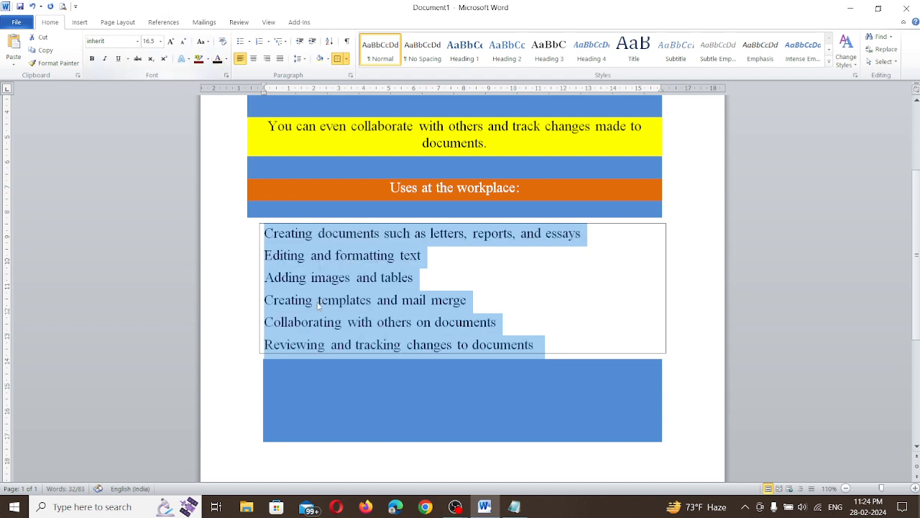
{"action": "left_click", "coordinate": [248, 257]}
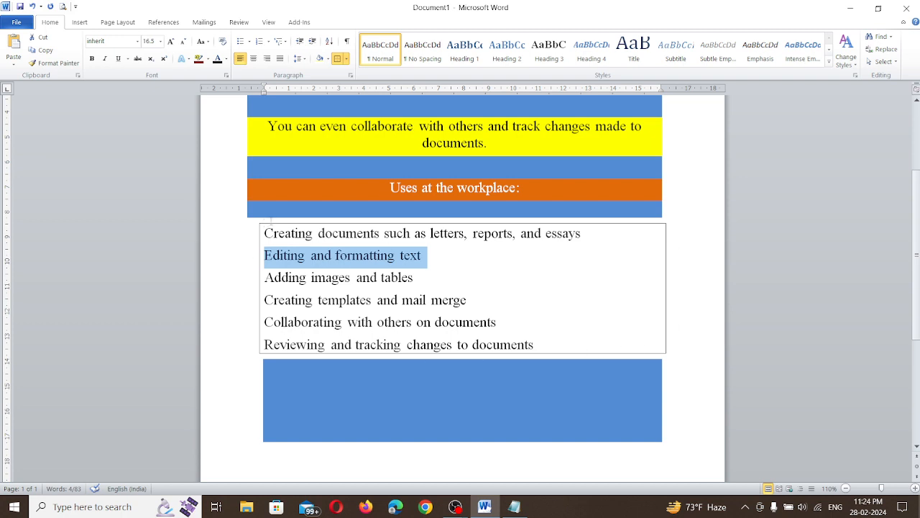
{"action": "left_click", "coordinate": [580, 297]}
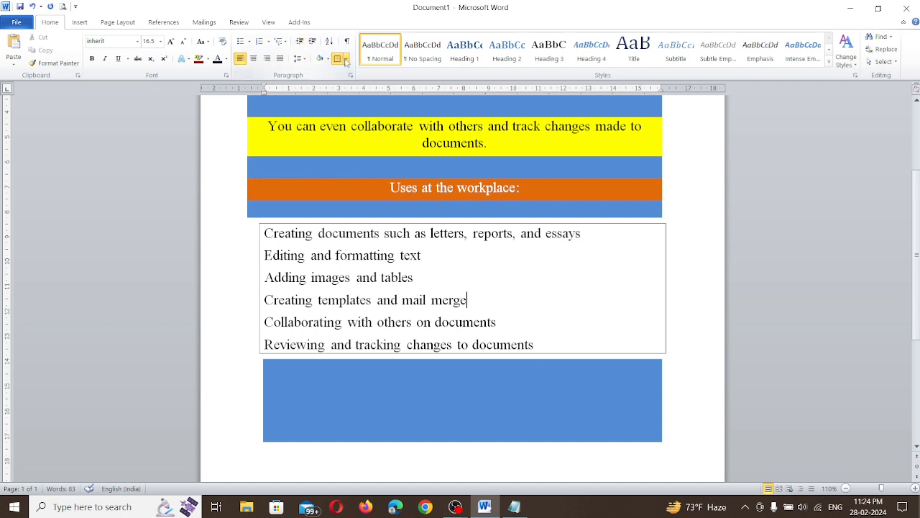
Apply All Borders to the six workplace-use lines so each line sits in its own box
{"action": "left_click_drag", "start_coordinate": [536, 346], "coordinate": [251, 235]}
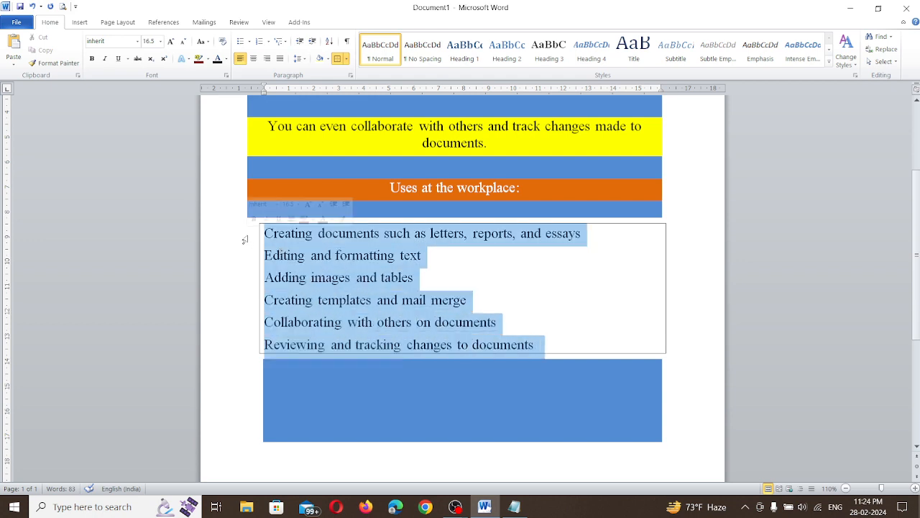
{"action": "left_click", "coordinate": [347, 59]}
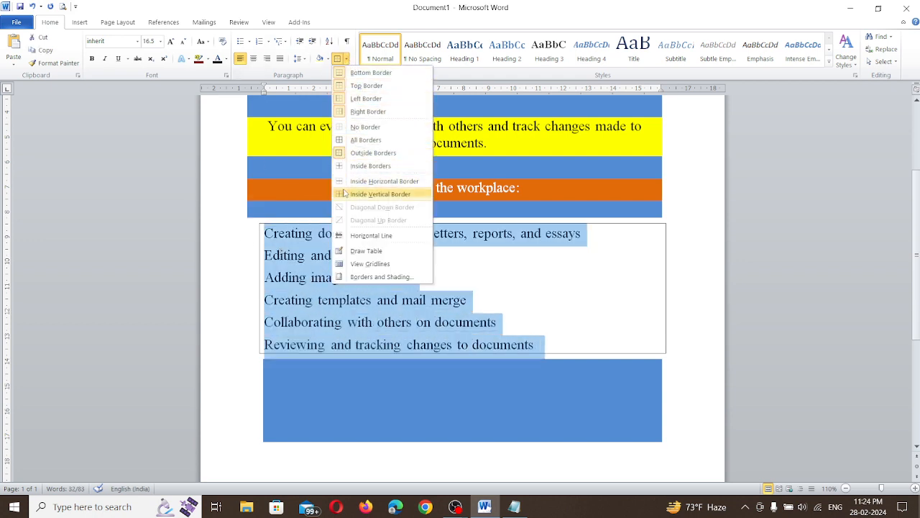
{"action": "left_click", "coordinate": [340, 141]}
{"action": "left_click", "coordinate": [233, 240]}
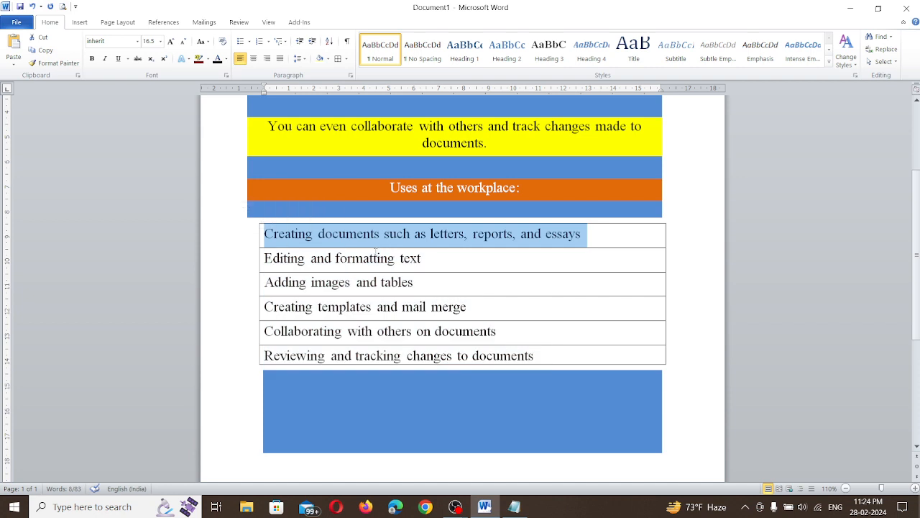
{"action": "left_click", "coordinate": [493, 315]}
Add three blank bordered lines below "Reviewing and tracking changes to documents"
{"action": "left_click", "coordinate": [422, 259]}
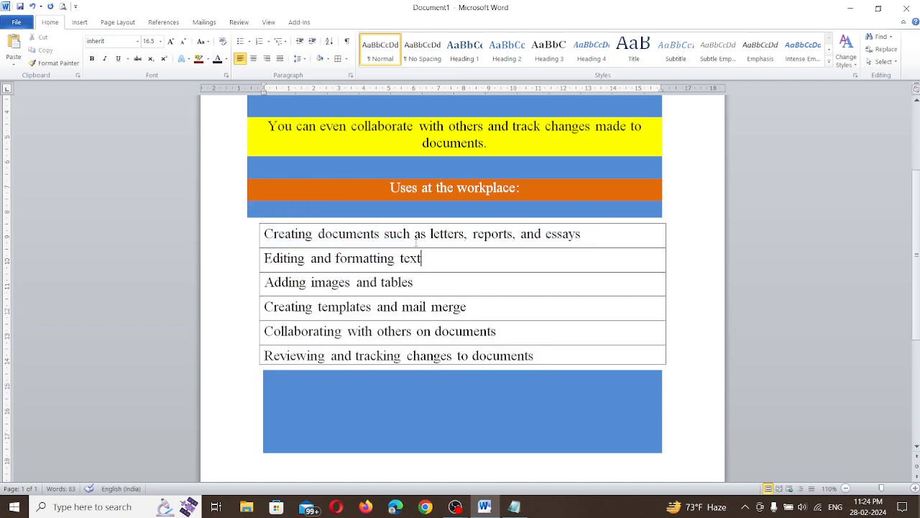
{"action": "key", "text": "Up"}
{"action": "left_click", "coordinate": [415, 282]}
{"action": "left_click", "coordinate": [444, 307]}
{"action": "left_click", "coordinate": [496, 331]}
{"action": "left_click", "coordinate": [540, 355]}
{"action": "key", "text": "Tab"}
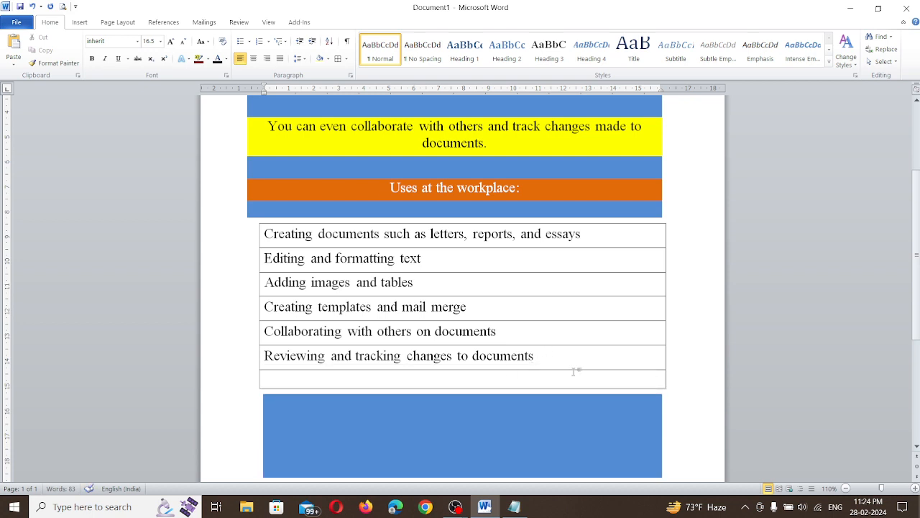
{"action": "key", "text": "Tab"}
{"action": "key", "text": "Tab"}
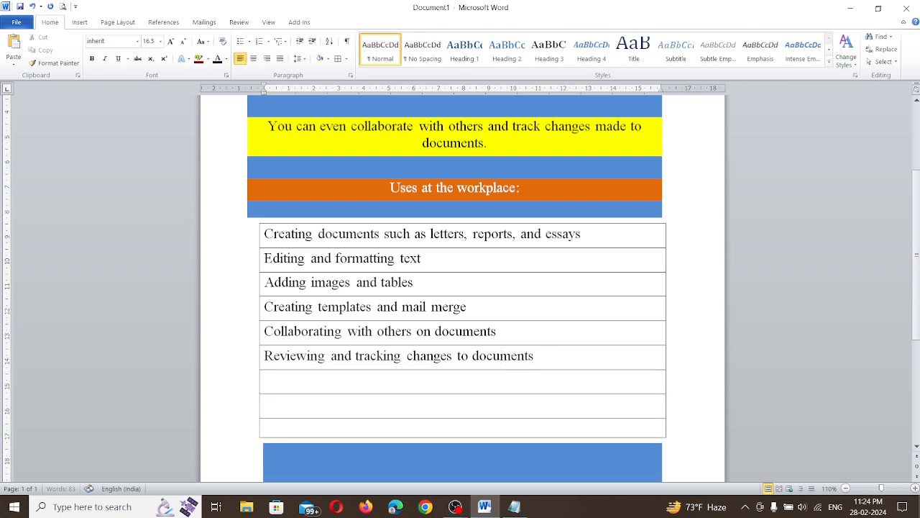
Undo the three added blank lines and remove the outside borders from the six workplace-use lines
{"action": "key", "text": "ctrl+z"}
{"action": "key", "text": "ctrl+z"}
{"action": "key", "text": "ctrl+z"}
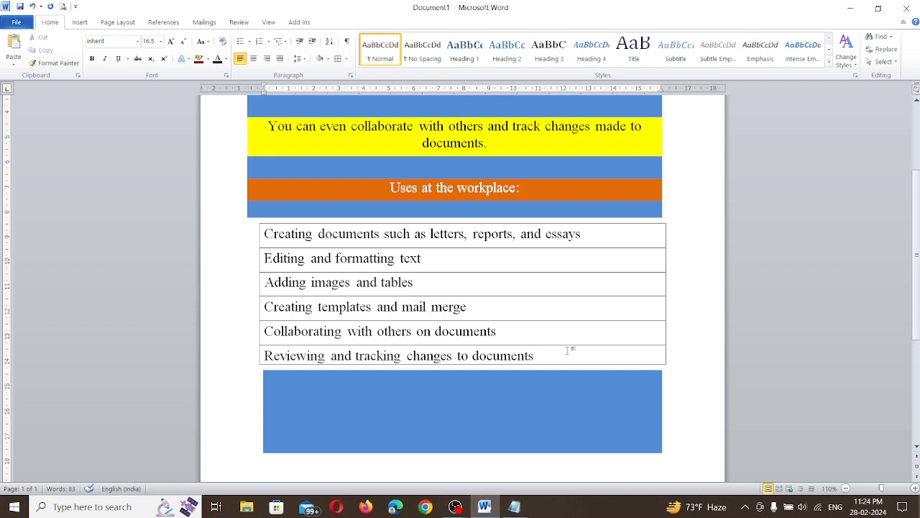
{"action": "left_click", "coordinate": [347, 59]}
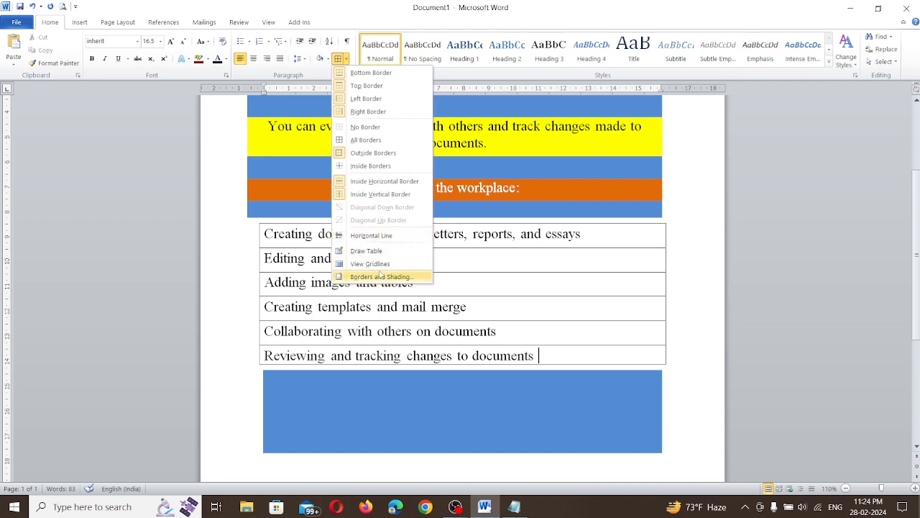
{"action": "left_click", "coordinate": [339, 156]}
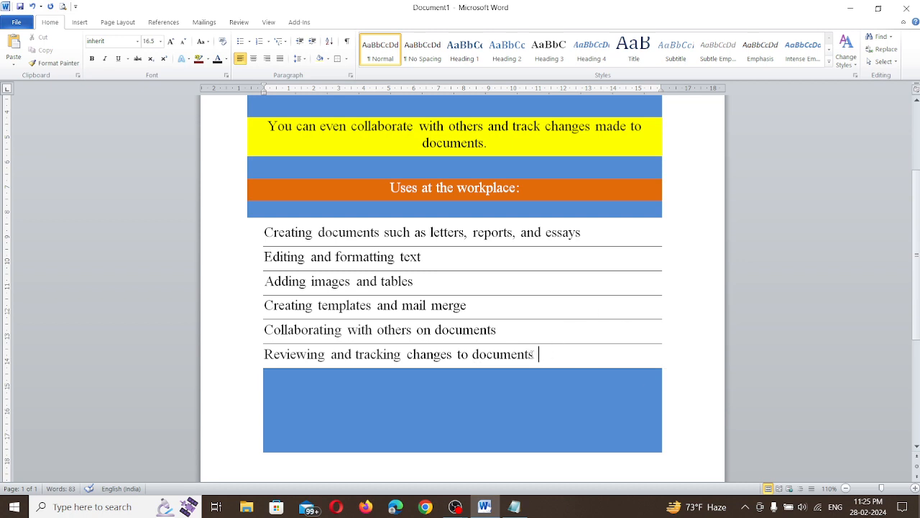
Apply outside borders to the six workplace-use lines together with the blank blue line above them
{"action": "left_click_drag", "start_coordinate": [554, 347], "coordinate": [251, 216]}
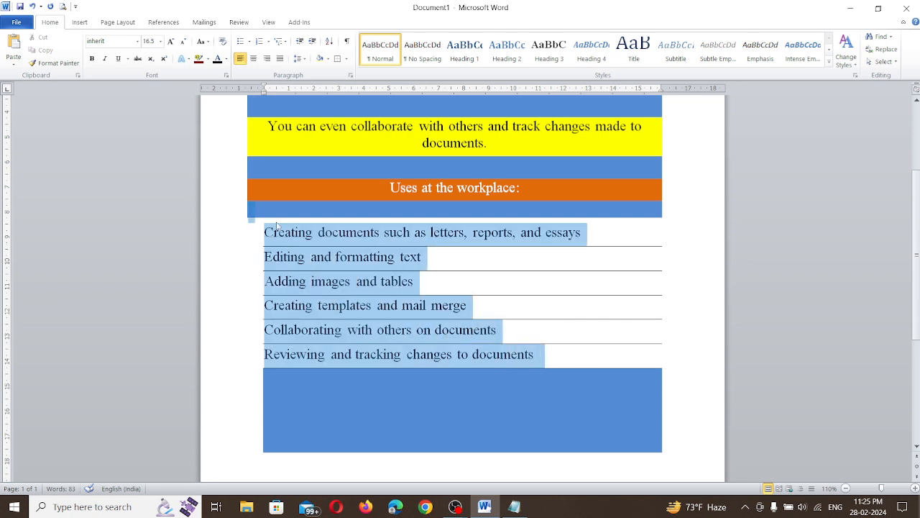
{"action": "left_click", "coordinate": [338, 59]}
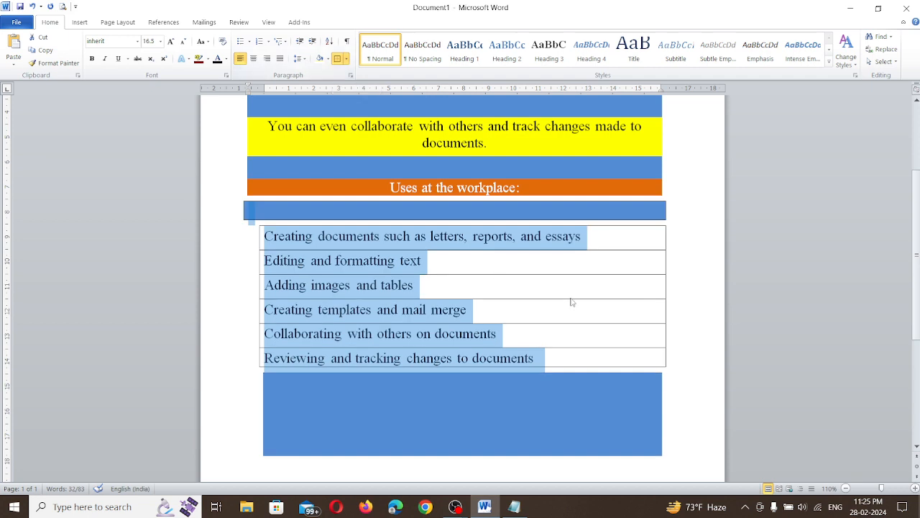
{"action": "left_click", "coordinate": [504, 286]}
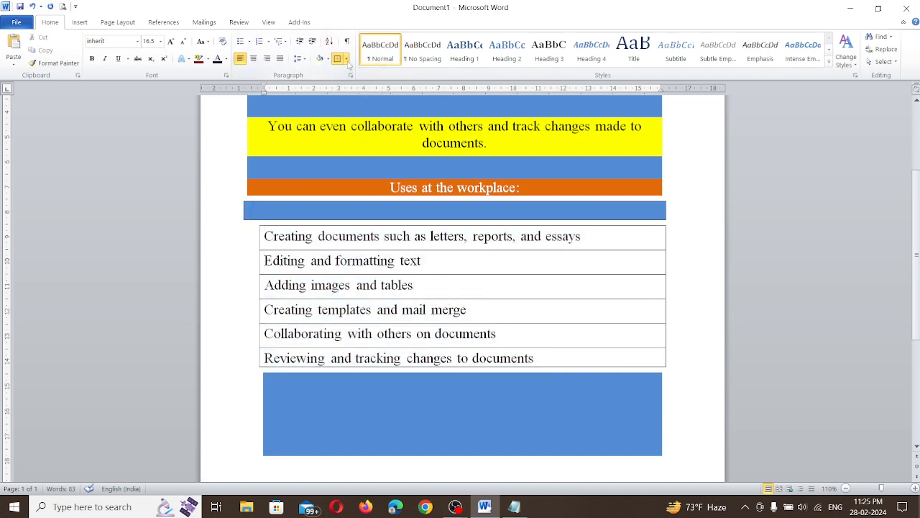
Remove the outside borders from the six workplace-use lines and the blank blue line above them
{"action": "left_click", "coordinate": [347, 61]}
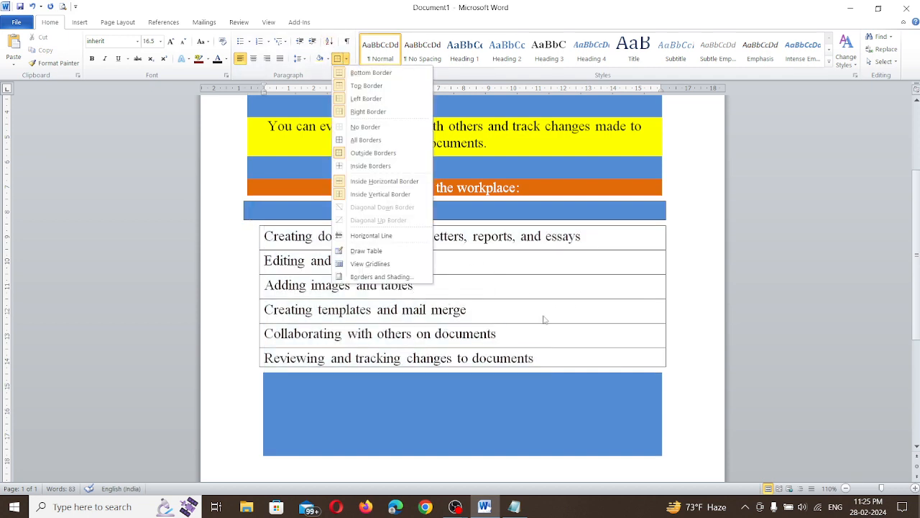
{"action": "left_click", "coordinate": [548, 345]}
{"action": "left_click_drag", "start_coordinate": [550, 356], "coordinate": [271, 218]}
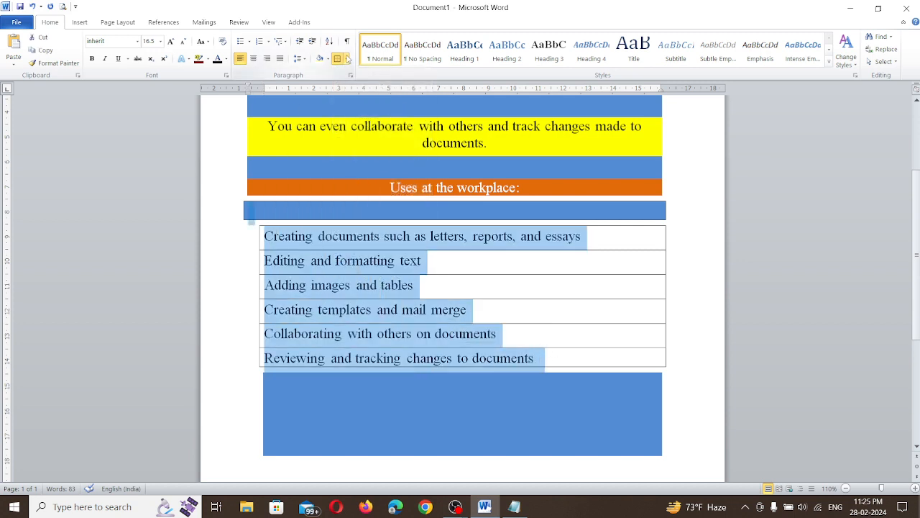
{"action": "left_click", "coordinate": [347, 60]}
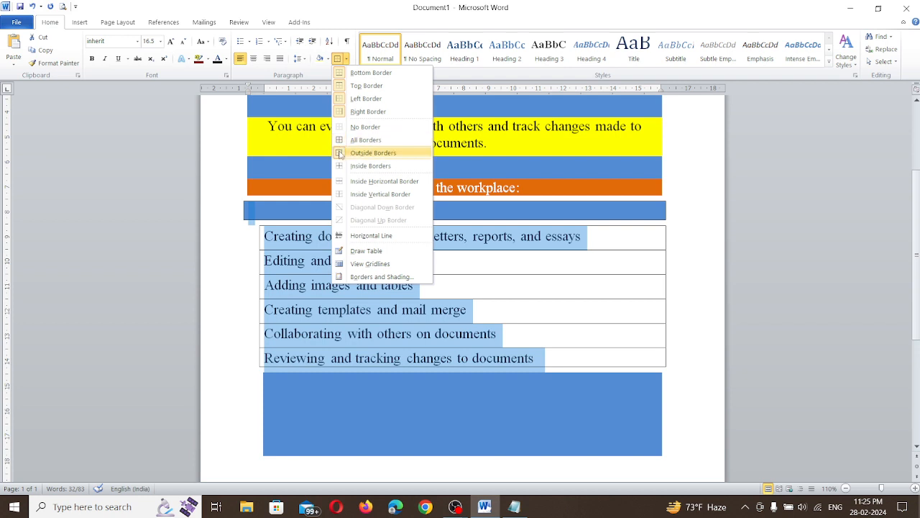
{"action": "left_click", "coordinate": [341, 153]}
{"action": "left_click", "coordinate": [465, 309]}
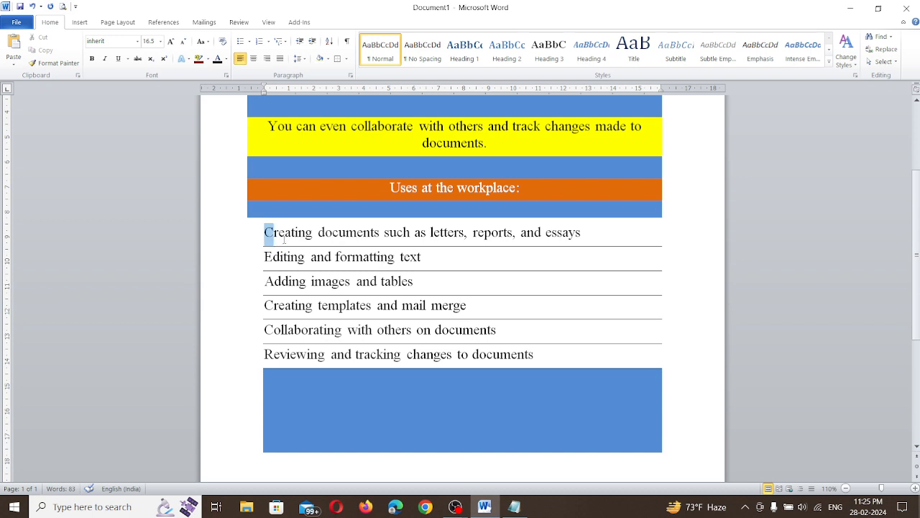
Try the Left Border option on the six lines from "Creating documents such as letters" to "Reviewing and tracking changes to documents"
{"action": "left_click_drag", "start_coordinate": [266, 233], "coordinate": [543, 356]}
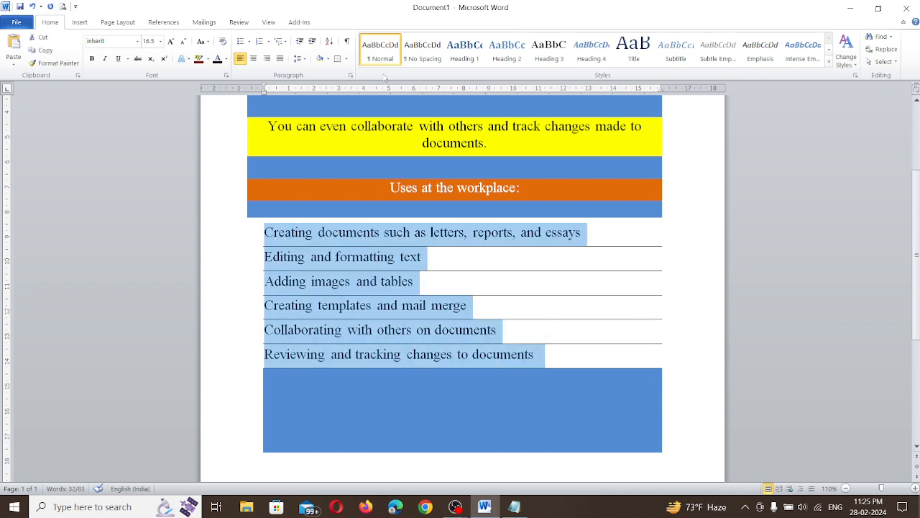
{"action": "left_click", "coordinate": [346, 59]}
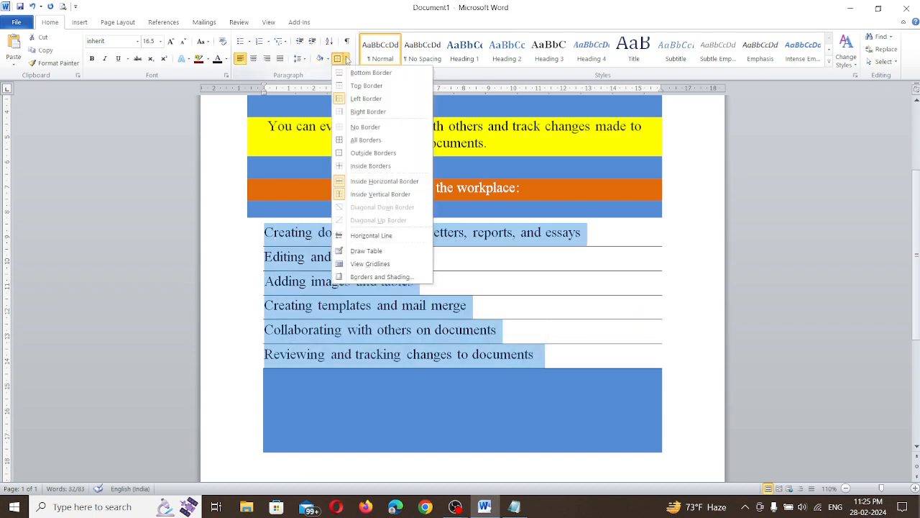
{"action": "left_click", "coordinate": [340, 102]}
{"action": "left_click", "coordinate": [435, 308]}
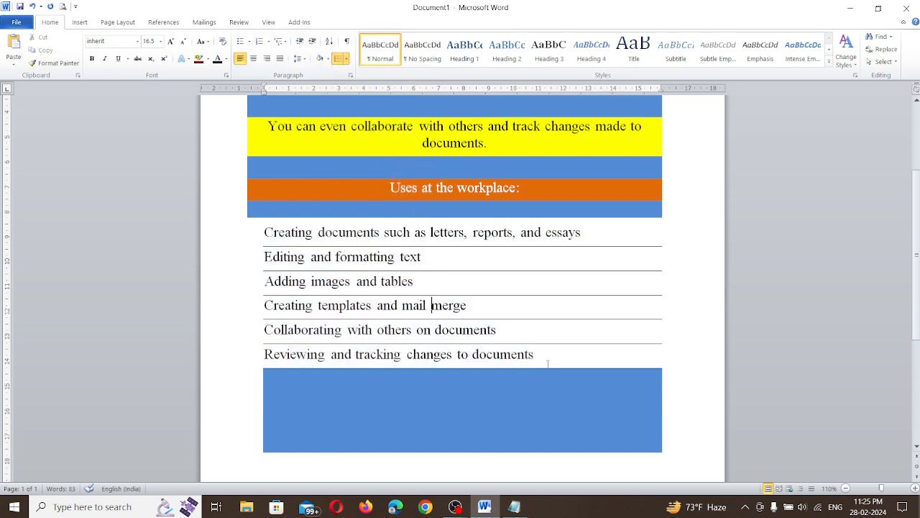
Apply Outside Borders to only the six workplace-use lines, leaving out the blank blue line above them
{"action": "left_click_drag", "start_coordinate": [547, 355], "coordinate": [264, 232]}
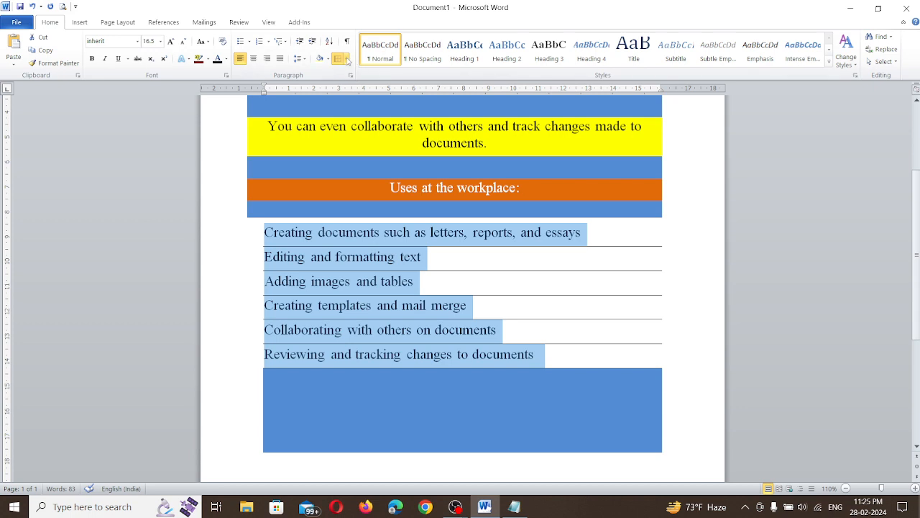
{"action": "left_click", "coordinate": [347, 58]}
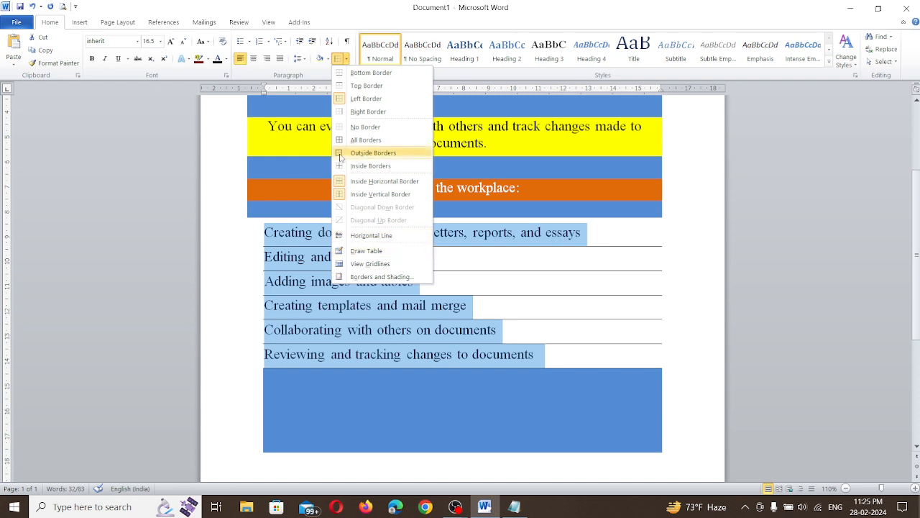
{"action": "left_click", "coordinate": [340, 156]}
{"action": "left_click", "coordinate": [464, 287]}
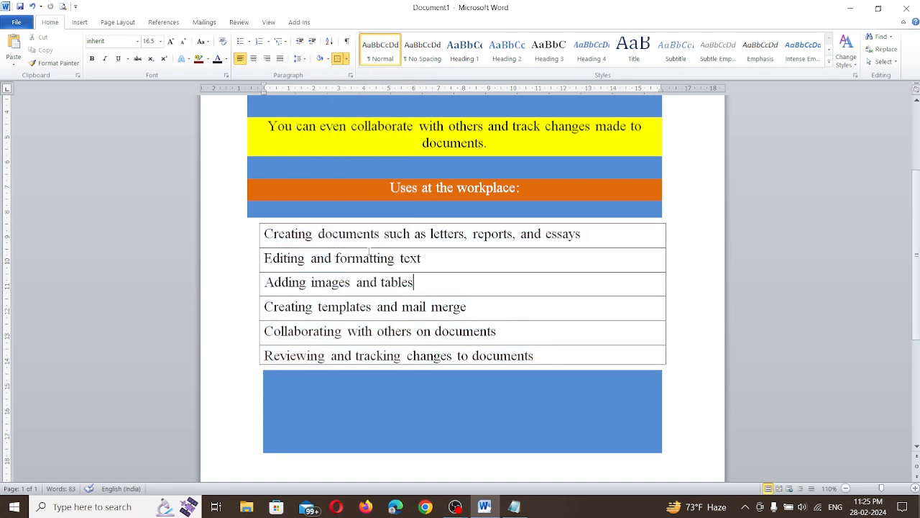
Select the text from the "Microsoft Word" title through the workplace-use lines and examine the full range of quick styles
{"action": "scroll", "coordinate": [381, 180], "scroll_direction": "up", "scroll_amount": 3}
{"action": "scroll", "coordinate": [381, 180], "scroll_direction": "up", "scroll_amount": 1}
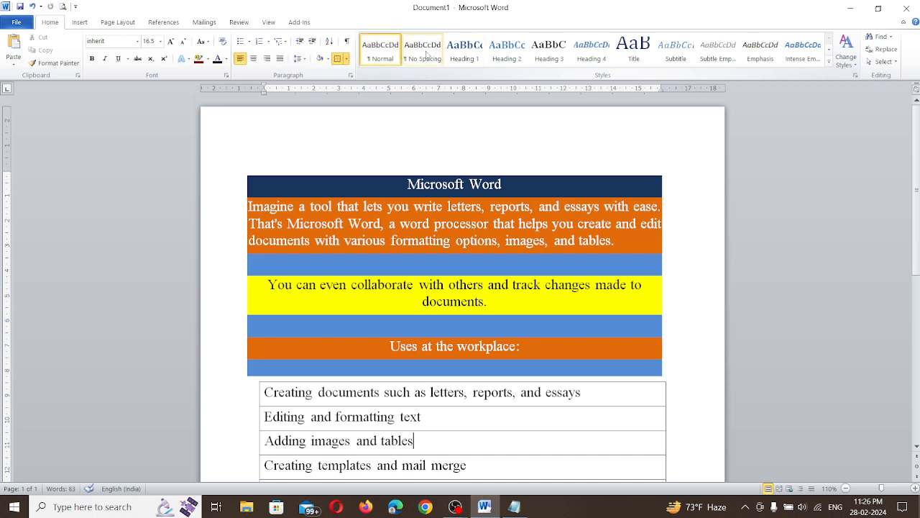
{"action": "scroll", "coordinate": [523, 194], "scroll_direction": "down", "scroll_amount": 1}
{"action": "scroll", "coordinate": [523, 193], "scroll_direction": "up", "scroll_amount": 1}
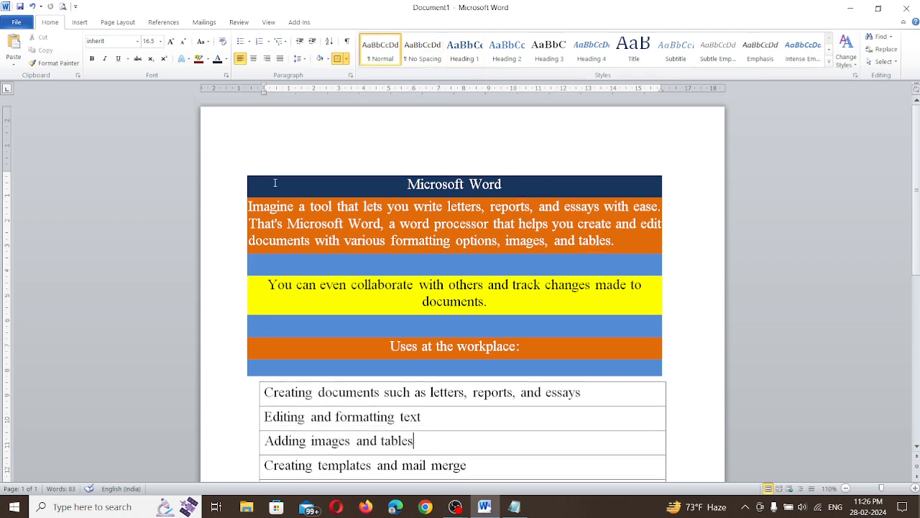
{"action": "left_click_drag", "start_coordinate": [273, 184], "coordinate": [586, 384]}
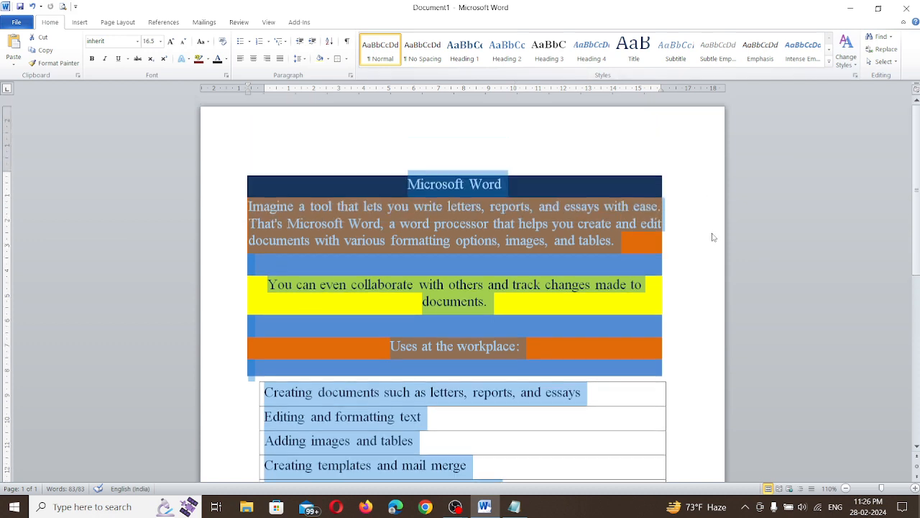
{"action": "scroll", "coordinate": [716, 234], "scroll_direction": "down", "scroll_amount": 1}
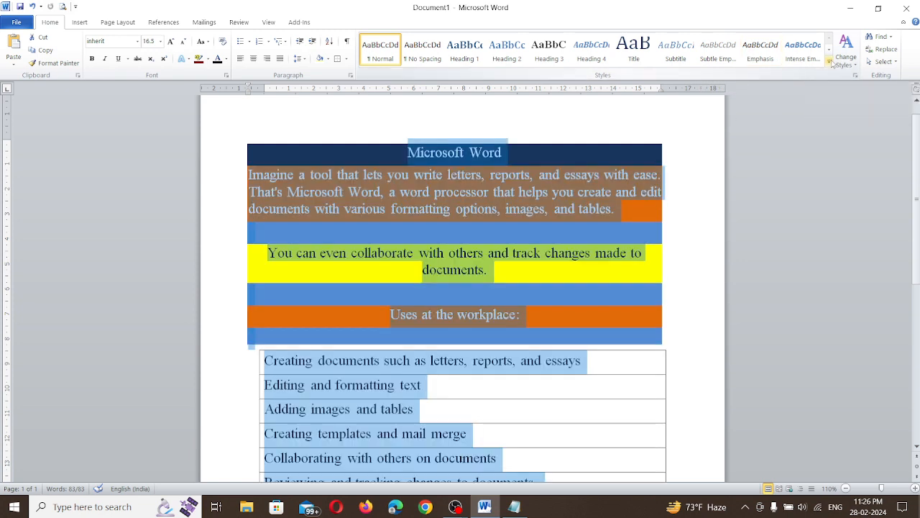
{"action": "left_click", "coordinate": [829, 63]}
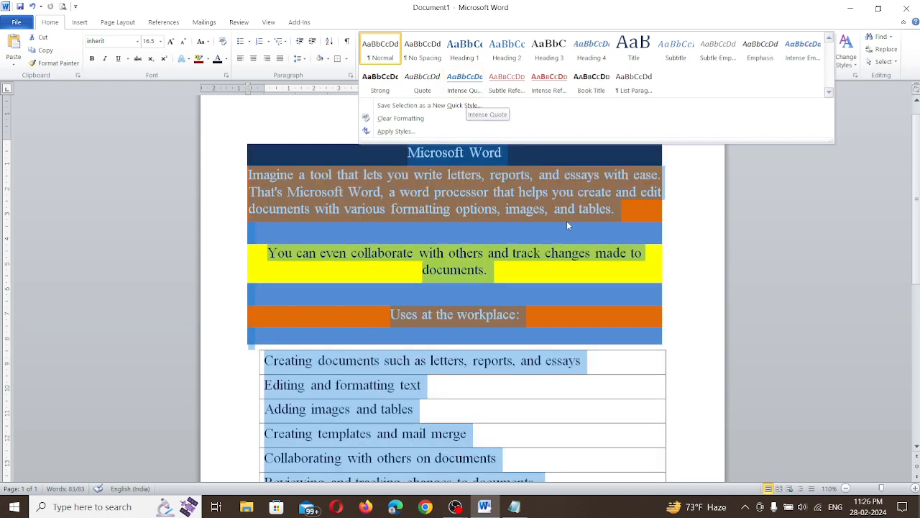
{"action": "key", "text": "Escape"}
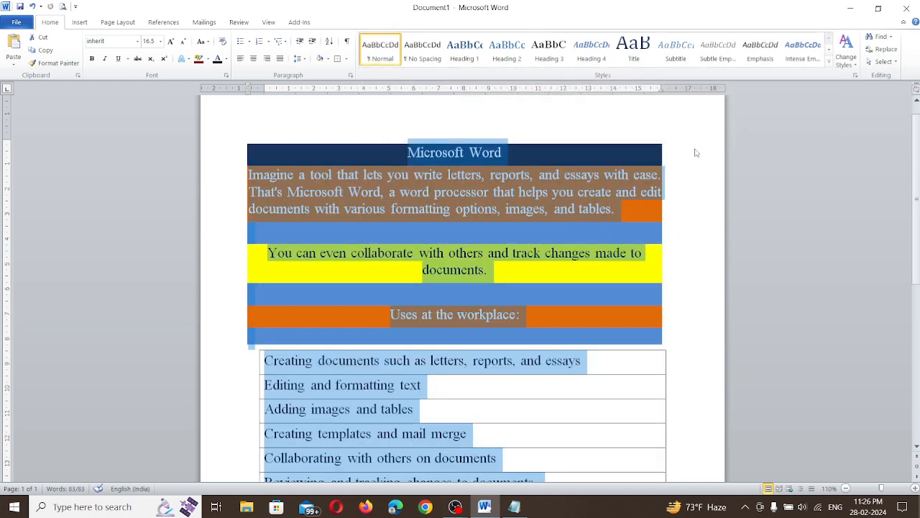
{"action": "left_click", "coordinate": [356, 113]}
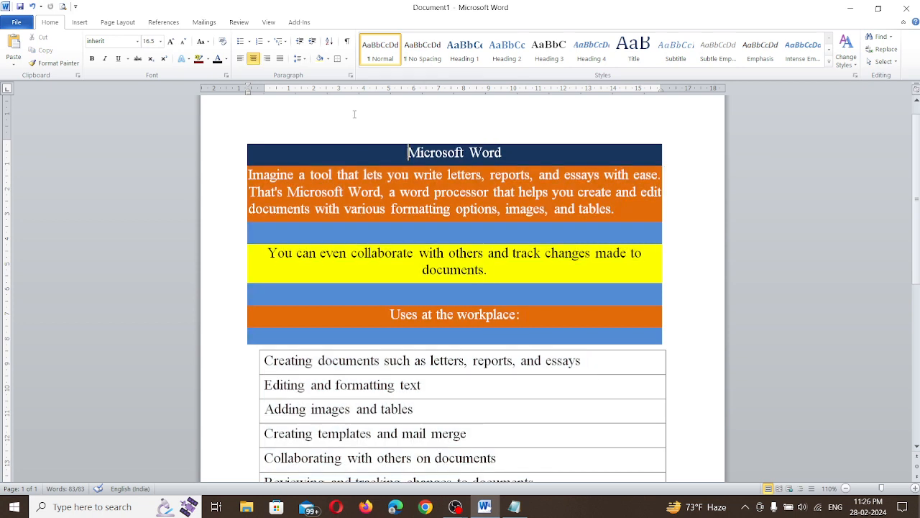